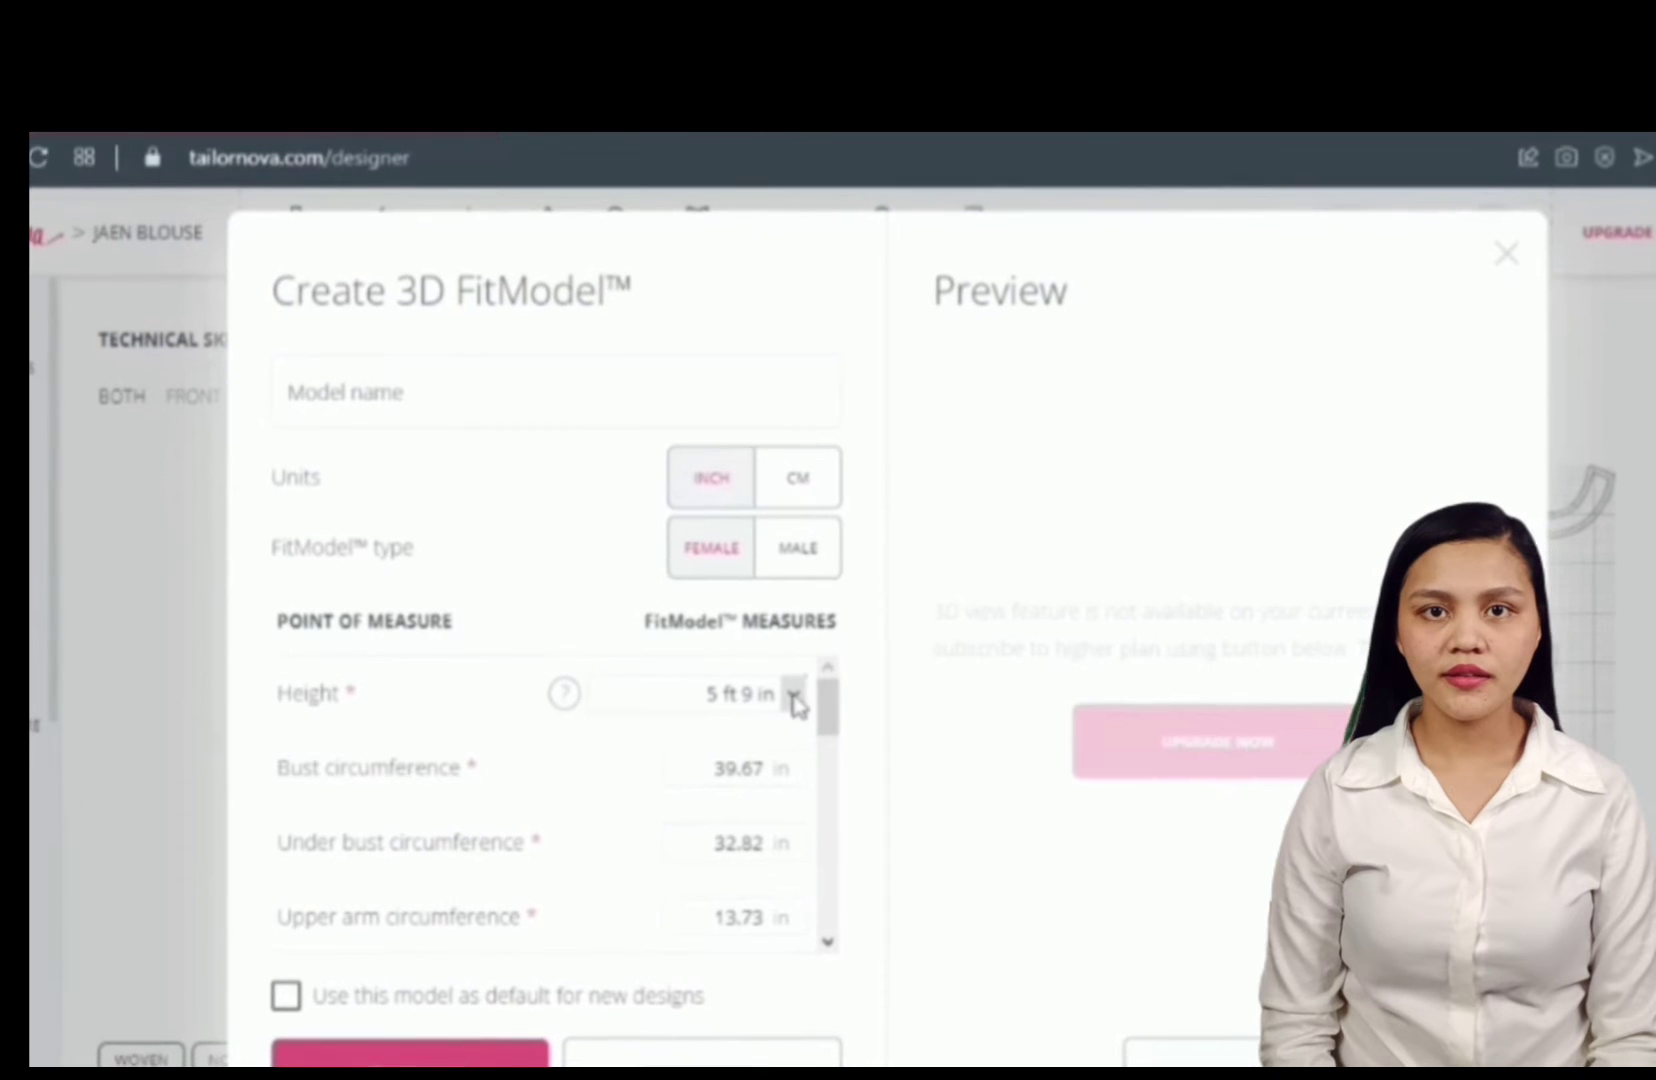
- Set the fit model's height to 5 ft 3 in, bust circumference to 30.5 in and under bust circumference to 26.5 in
{"action": "left_click", "coordinate": [836, 686]}
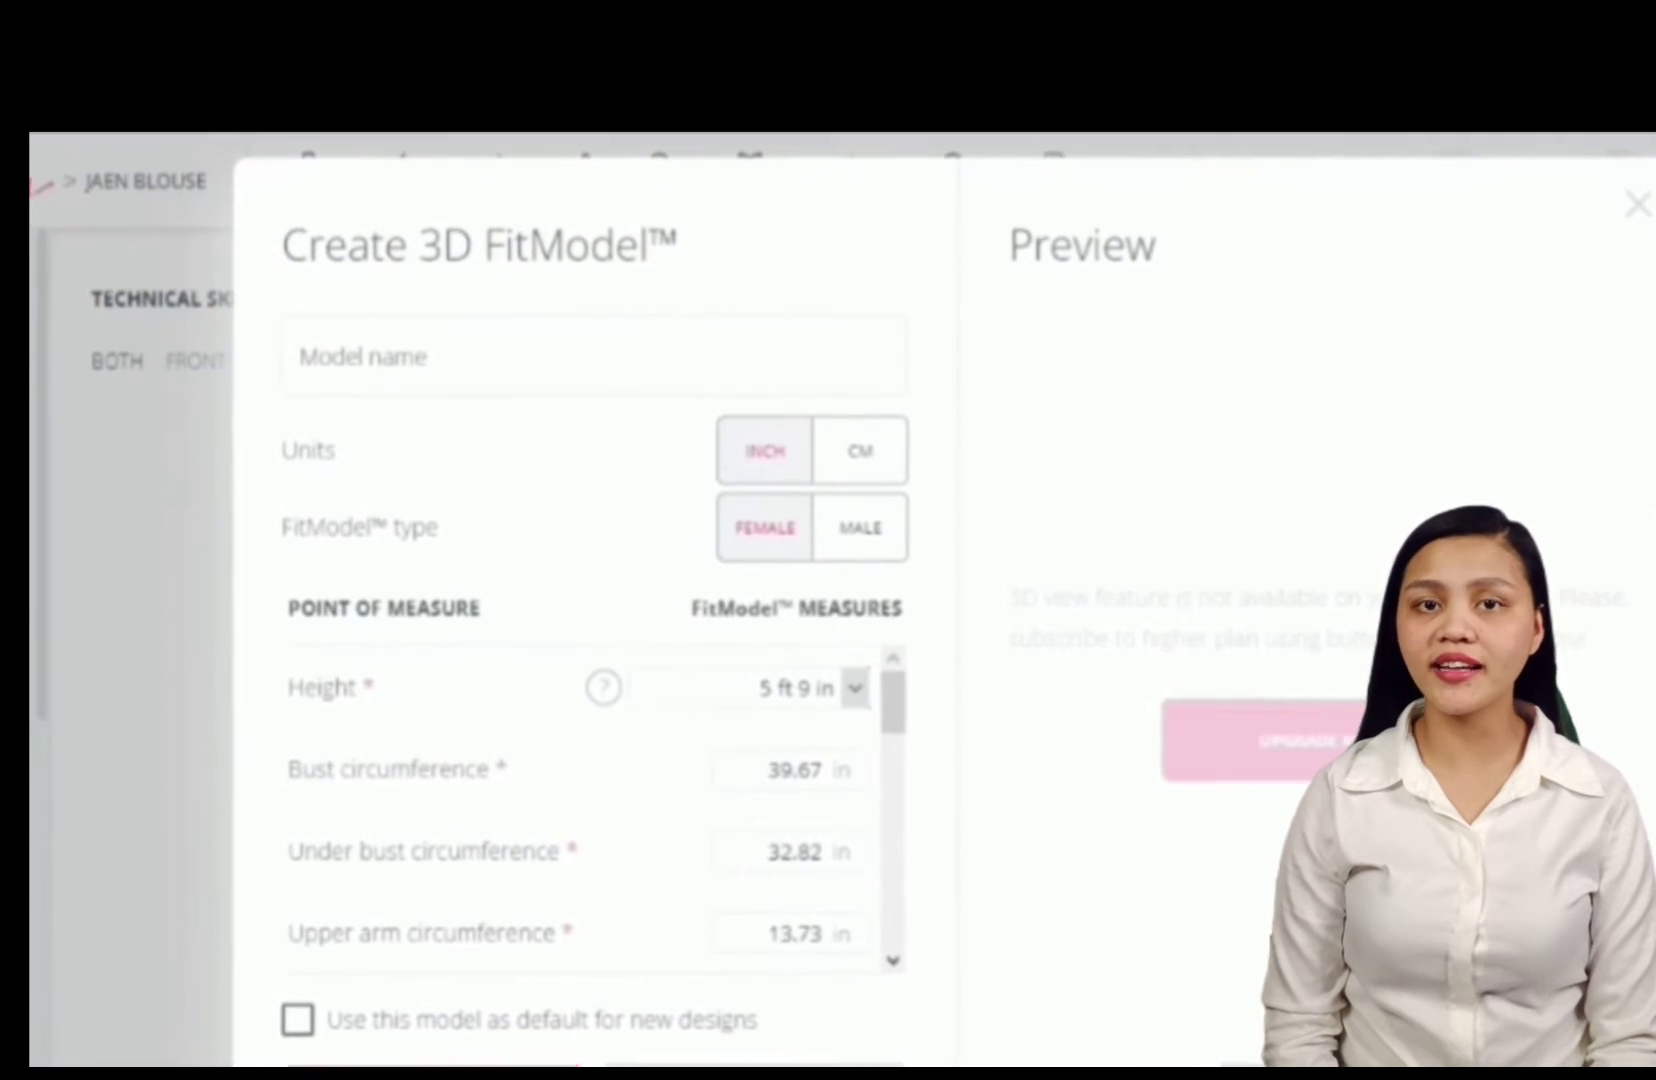
{"action": "left_click", "coordinate": [782, 780]}
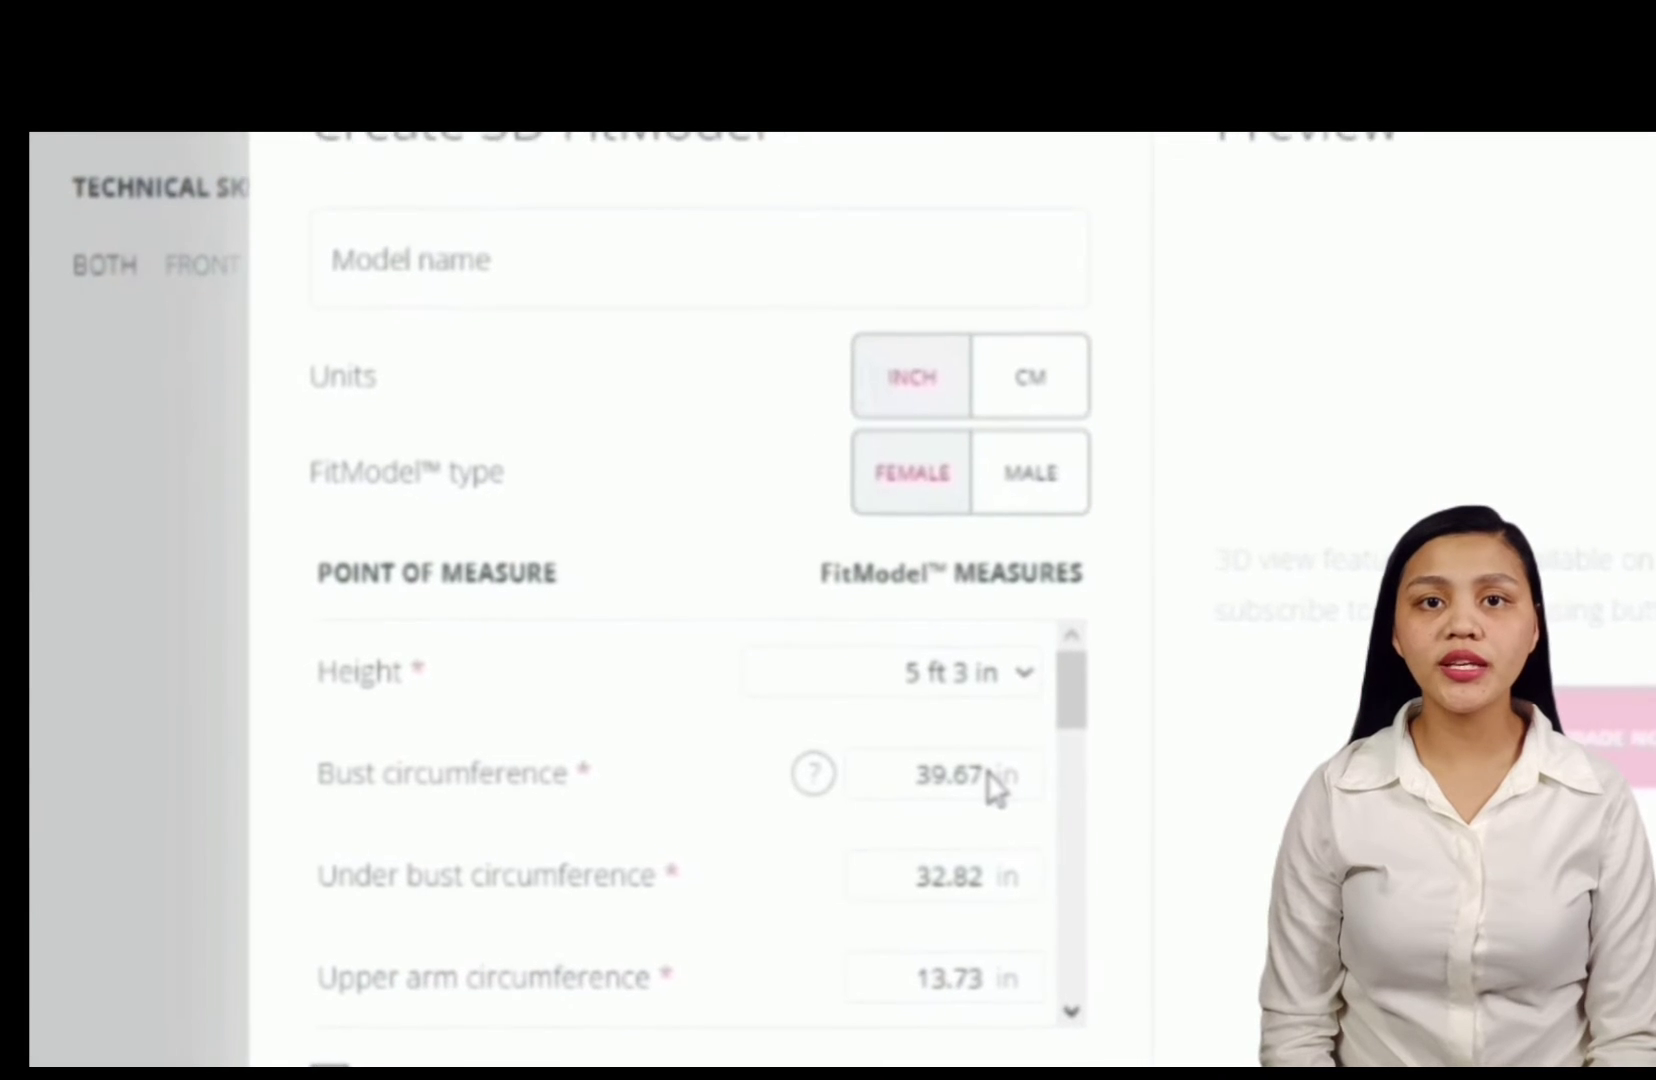
{"action": "double_click", "coordinate": [965, 779]}
{"action": "type", "text": "30.5"}
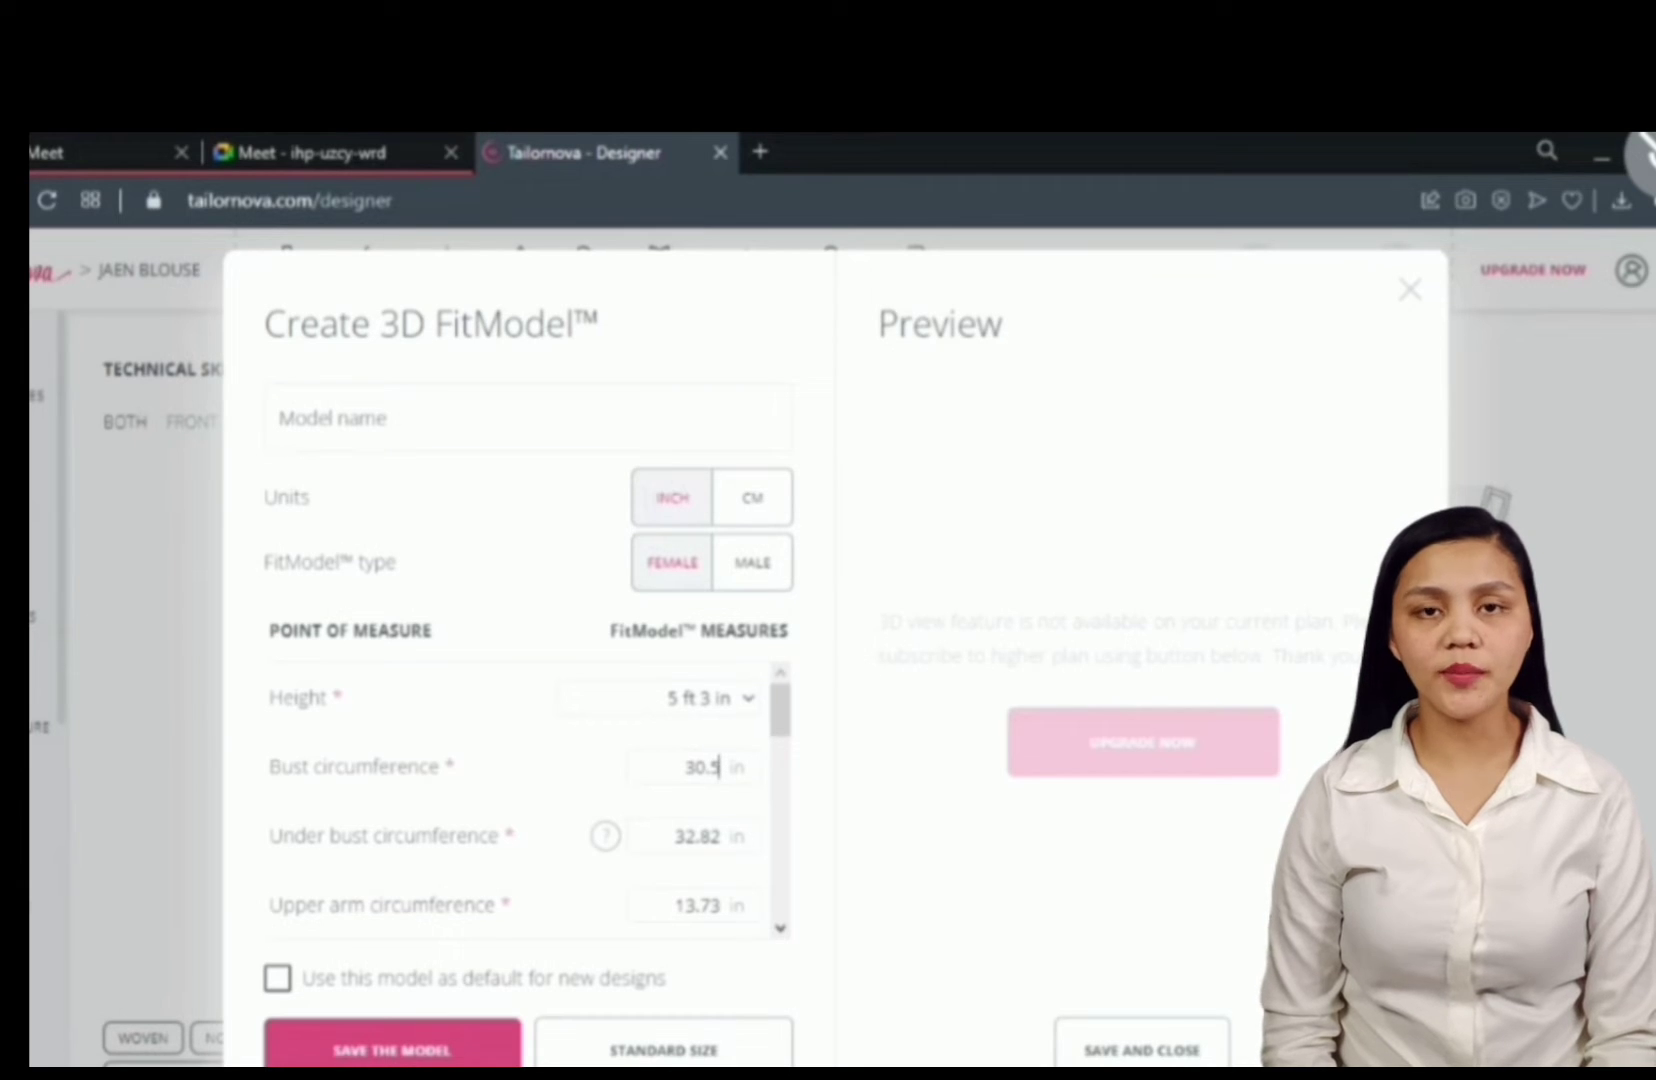
{"action": "key", "text": "Tab"}
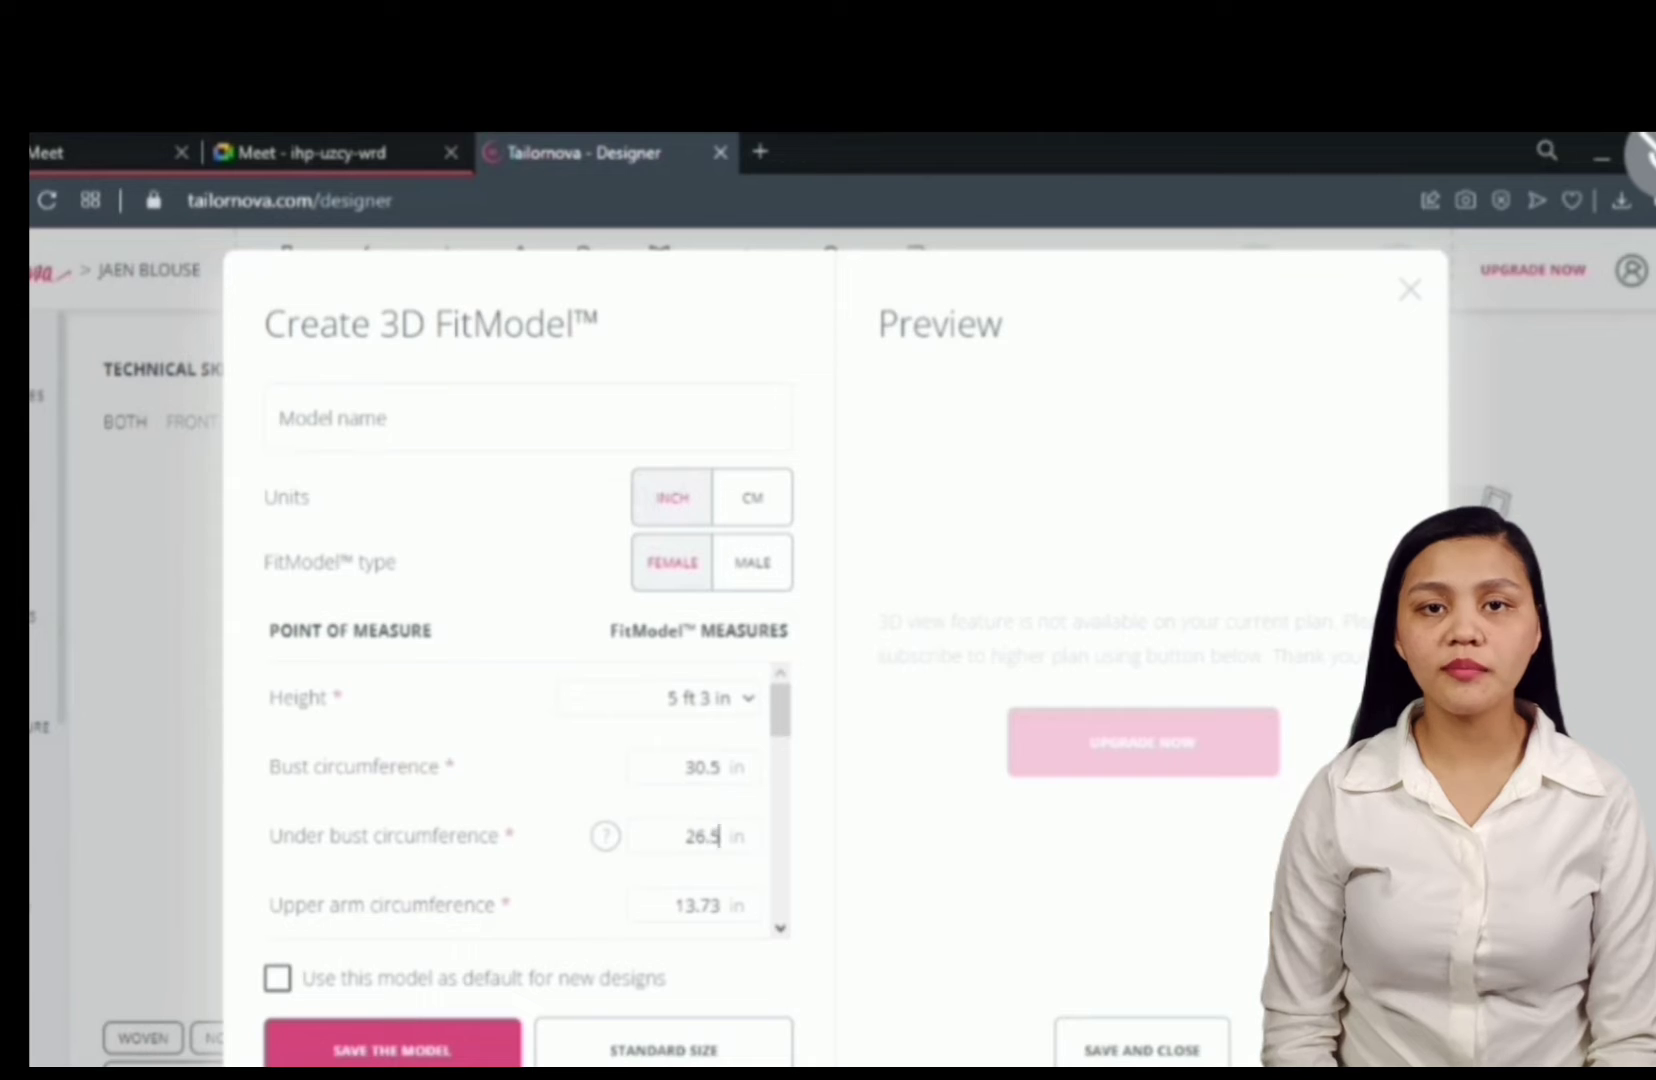
- Enter waist circumference 25 in, hips 32.5 in, thigh 19.5 in and knee 14.5 in
{"action": "left_click", "coordinate": [781, 933]}
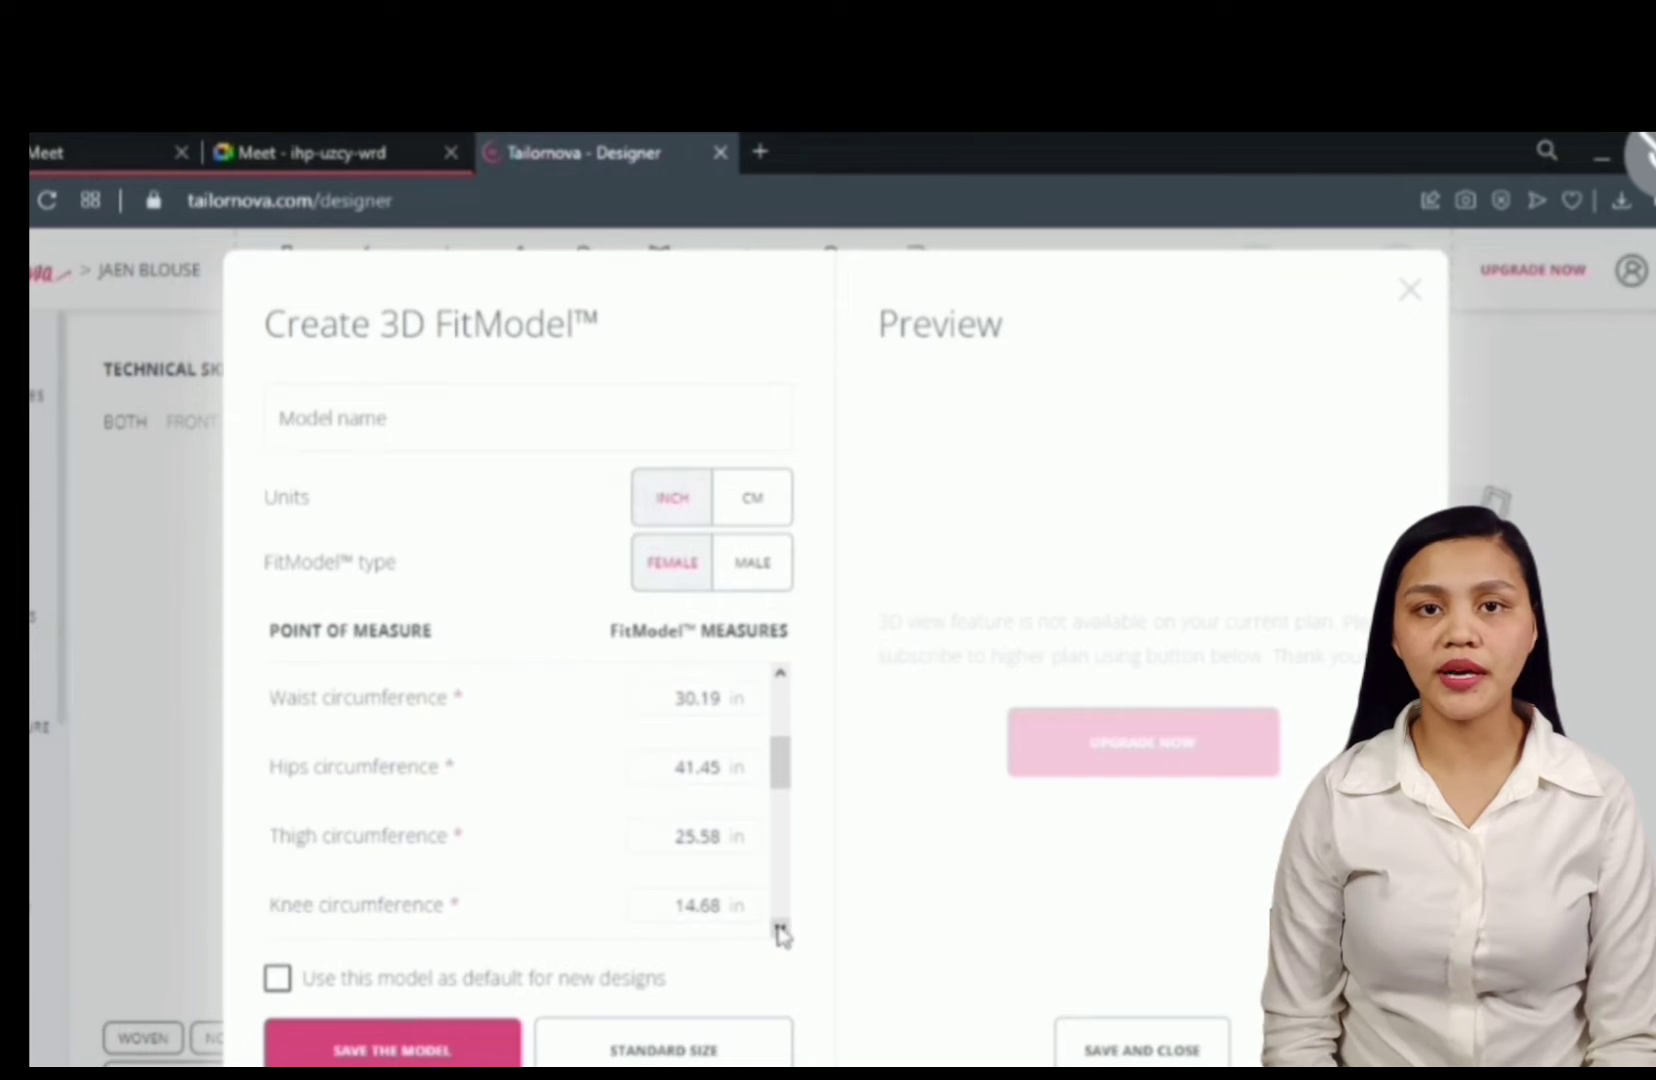
{"action": "double_click", "coordinate": [697, 698]}
{"action": "type", "text": "2532.5"}
{"action": "key", "text": "Tab"}
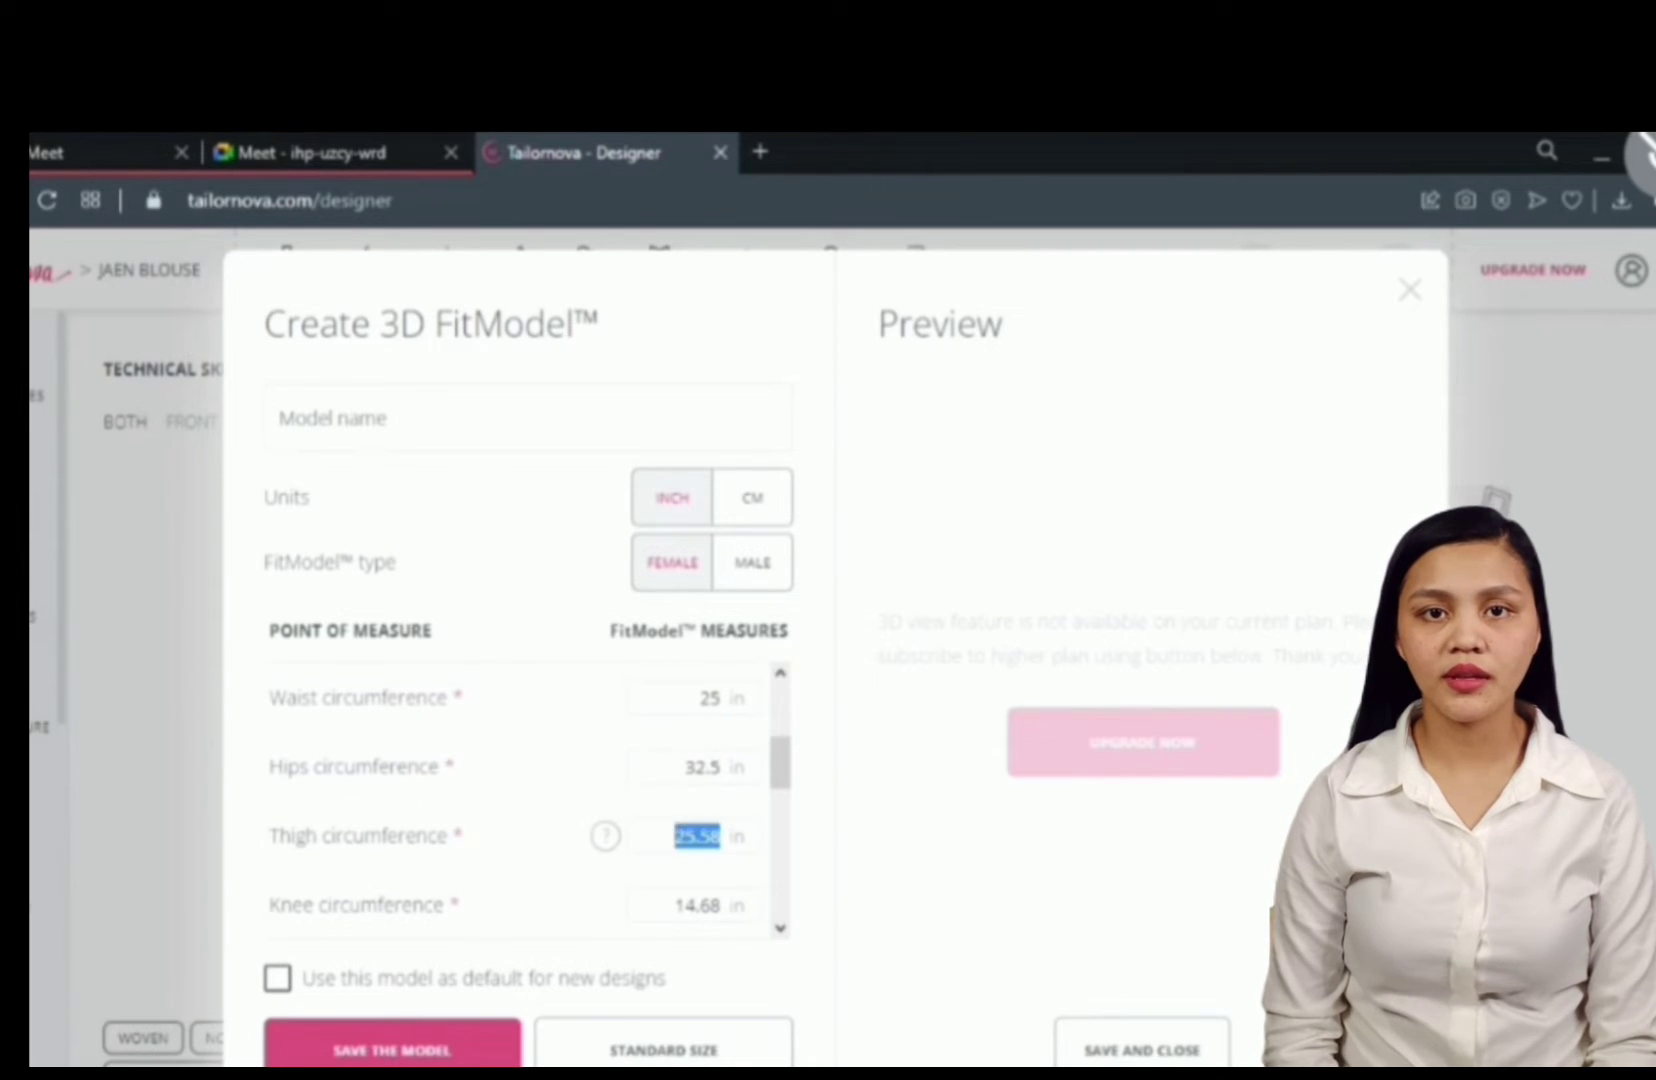
{"action": "type", "text": "19.5"}
{"action": "key", "text": "Tab"}
{"action": "type", "text": "14.5"}
- Enter neck circumference 19 in, shoulder width 13.5 in and wrist circumference 7 in
{"action": "left_click", "coordinate": [781, 928]}
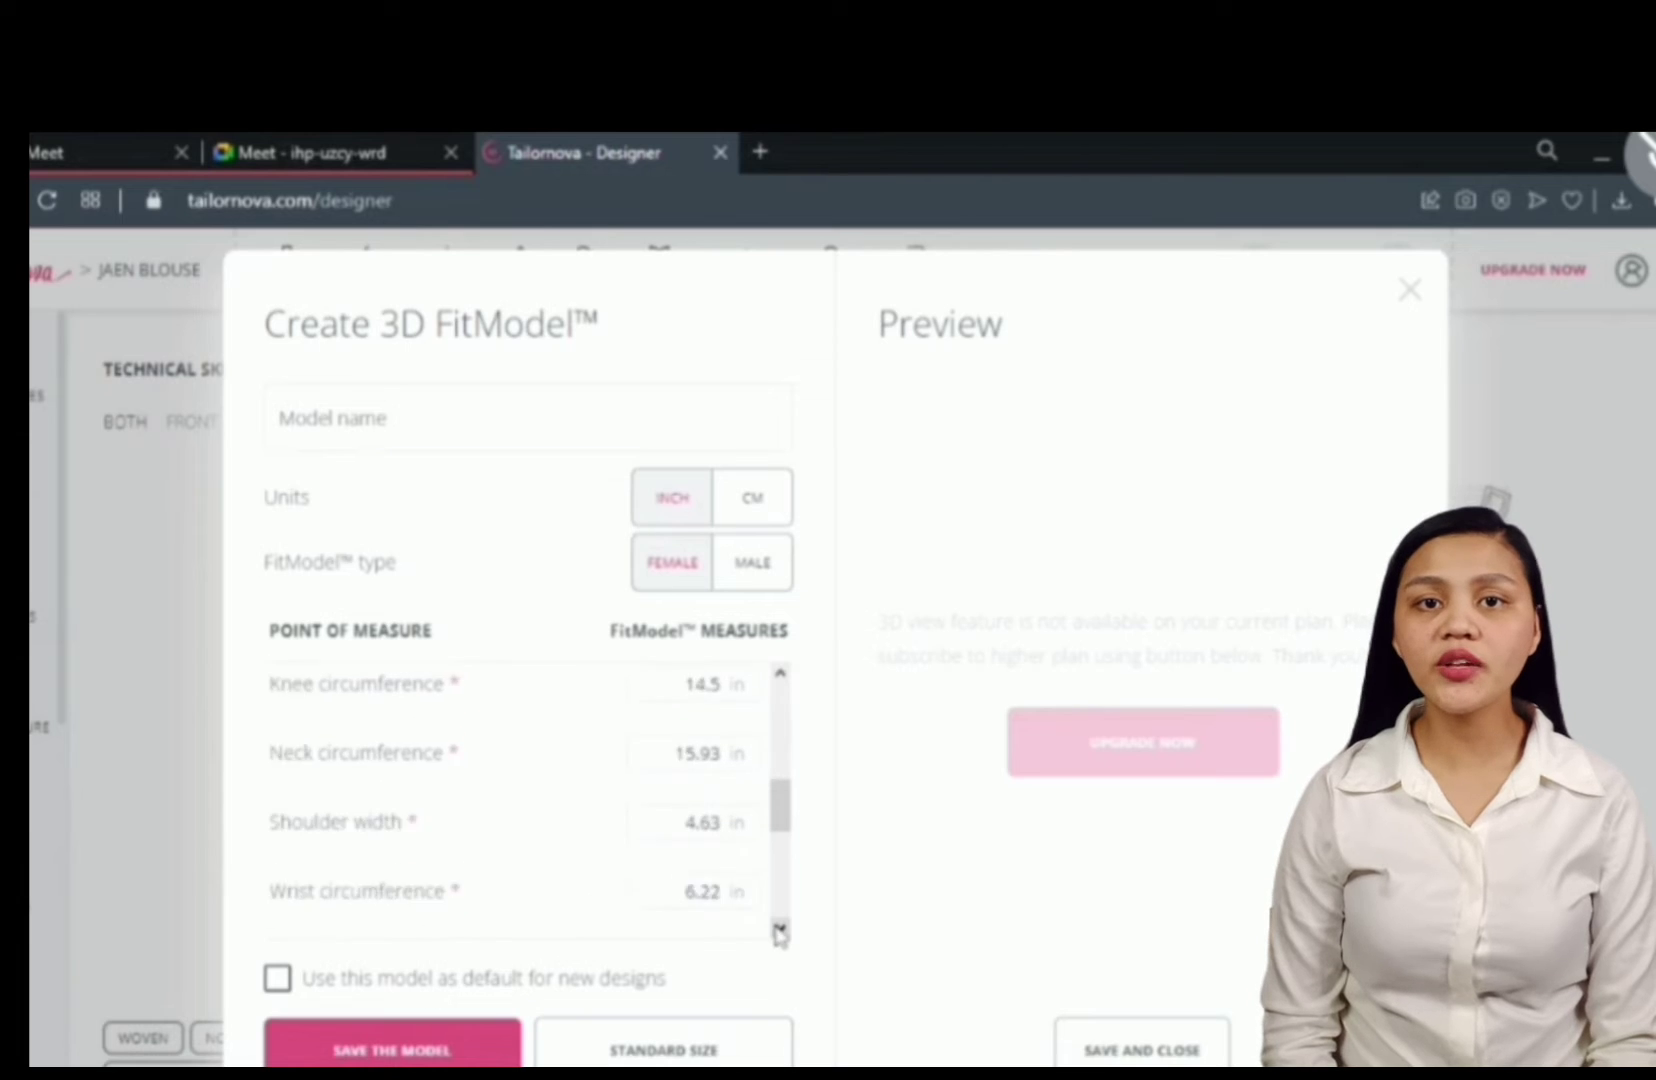
{"action": "left_click", "coordinate": [781, 928]}
{"action": "left_click", "coordinate": [781, 673]}
{"action": "double_click", "coordinate": [700, 745]}
{"action": "type", "text": "19"}
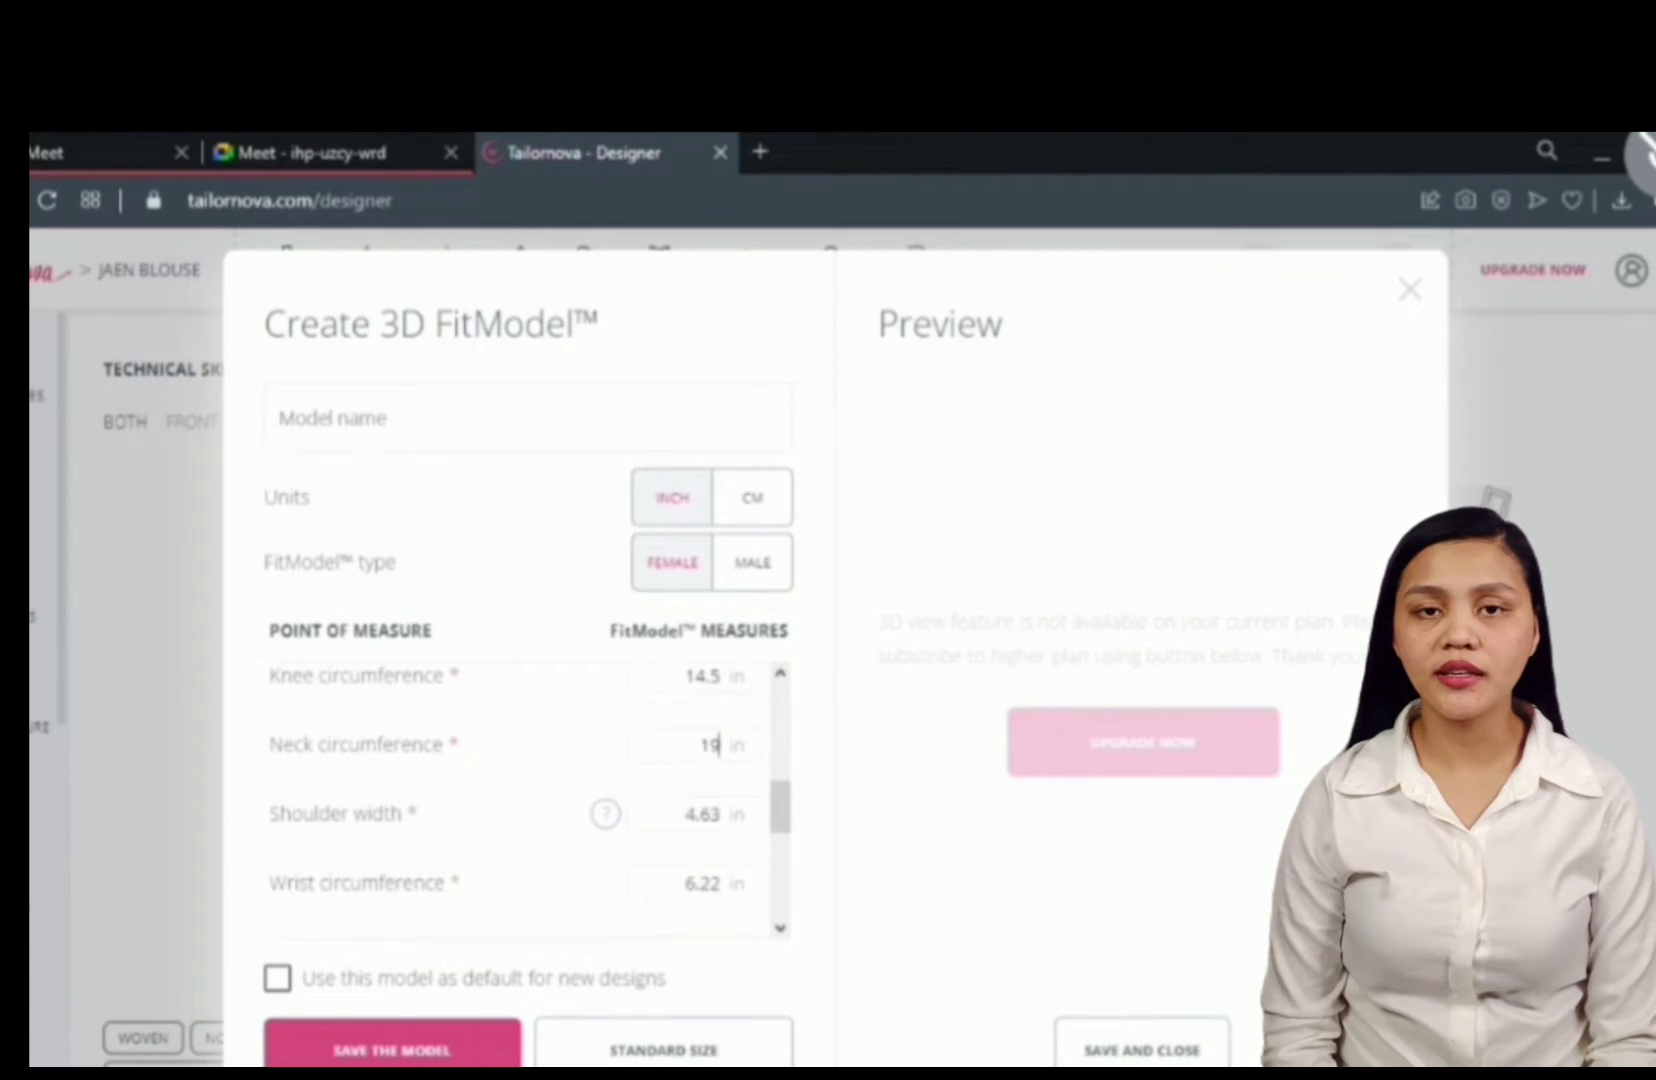
{"action": "key", "text": "Tab"}
{"action": "type", "text": "5"}
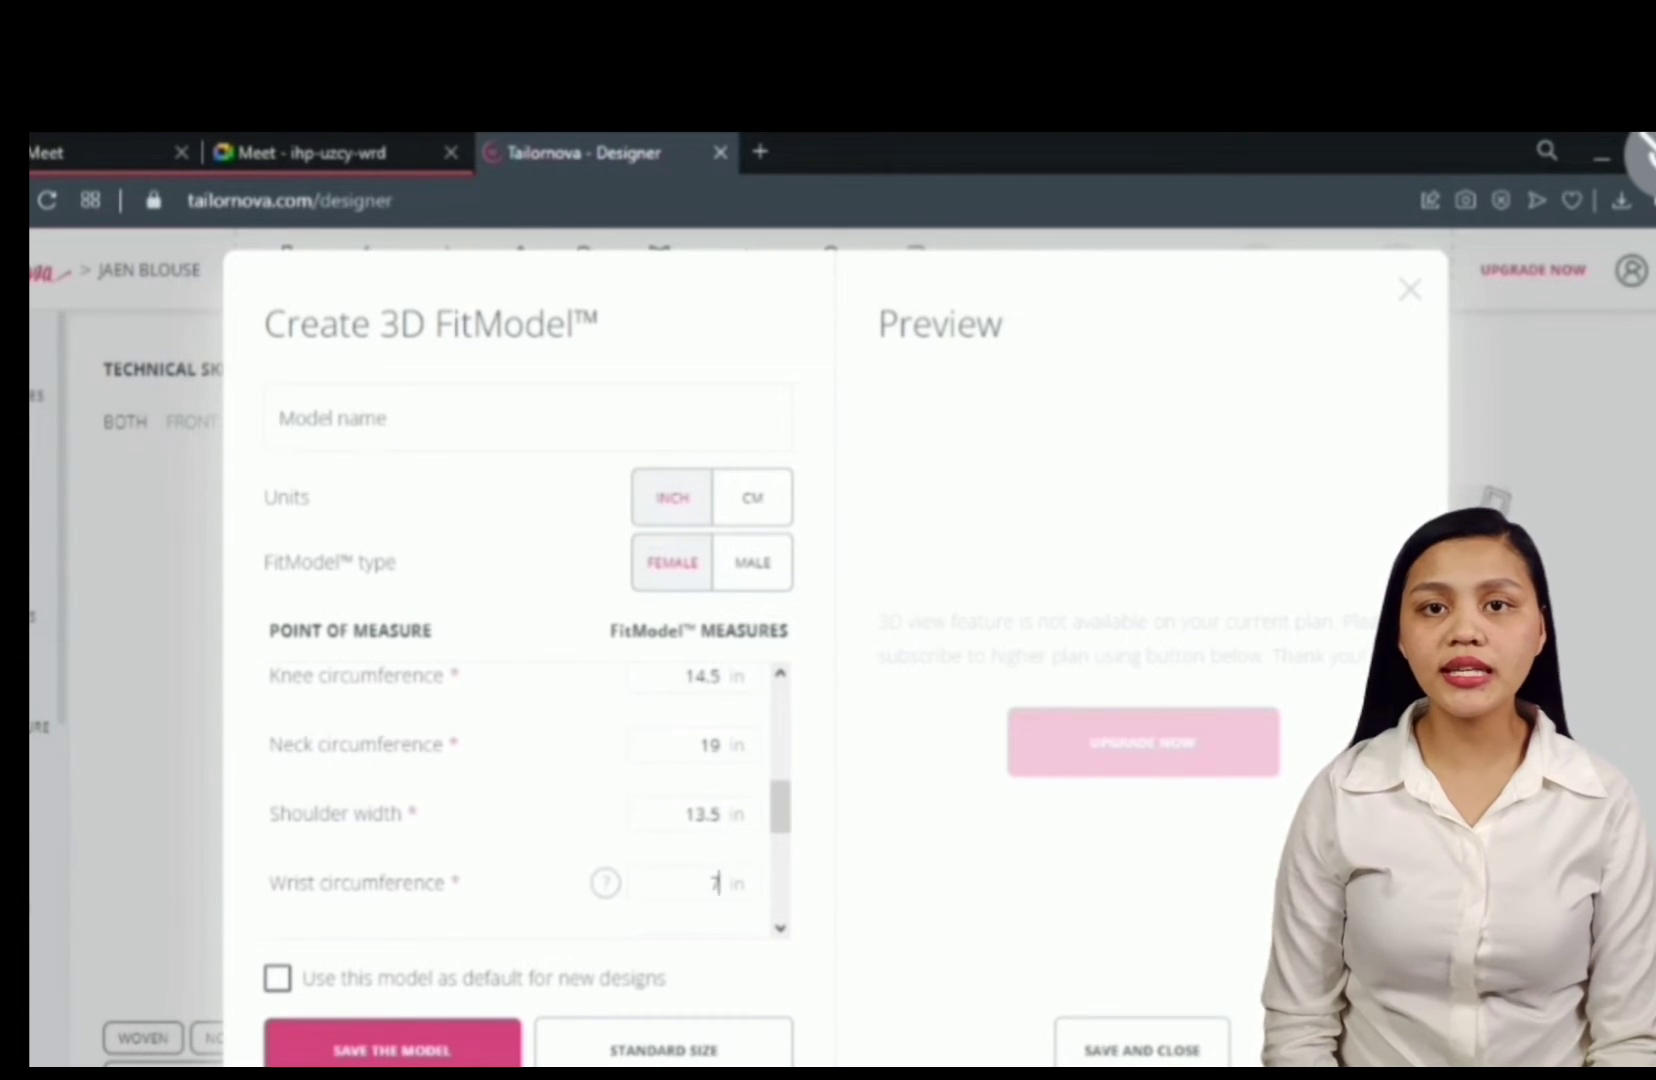
{"action": "scroll", "coordinate": [709, 696], "scroll_direction": "down", "scroll_amount": 2}
- Enter back width 12.5 in, bust height 9 in, front length 16 in and back length 17 in
{"action": "key", "text": "Tab"}
{"action": "type", "text": "12.5"}
{"action": "key", "text": "Tab"}
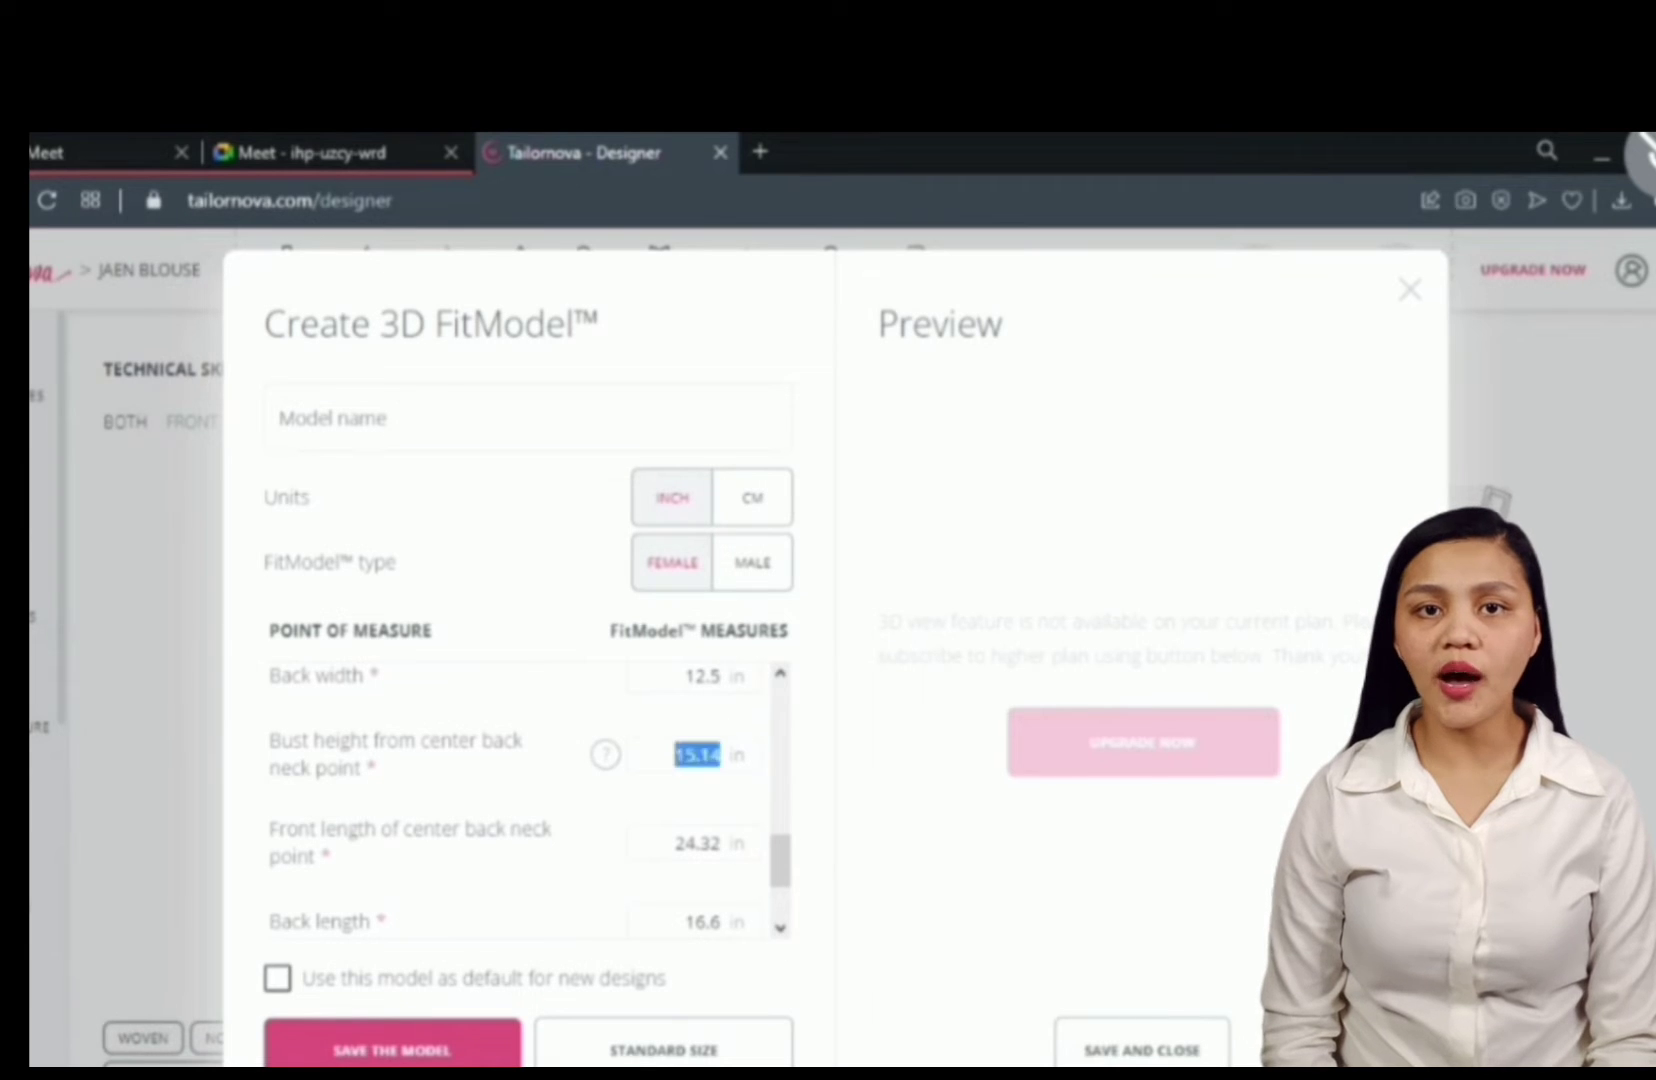
{"action": "type", "text": "9"}
{"action": "key", "text": "Tab"}
{"action": "type", "text": "16"}
{"action": "key", "text": "Tab"}
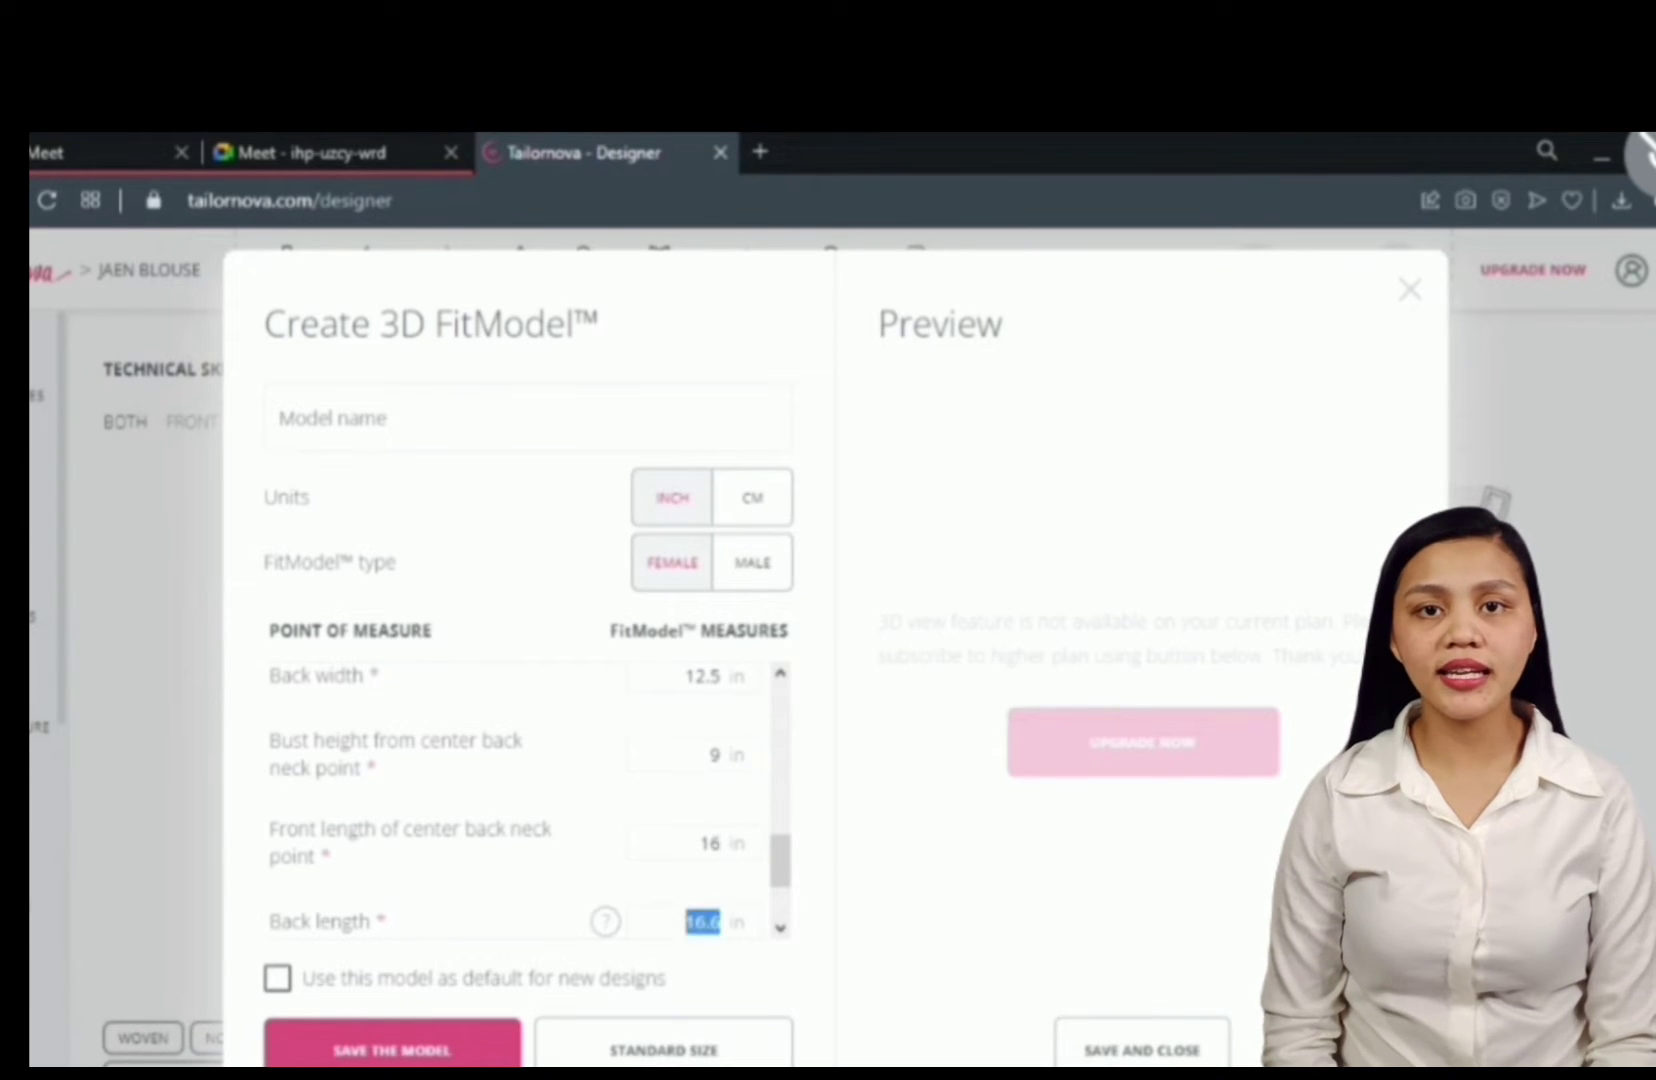
{"action": "type", "text": "17"}
- Set belly protuberance to A and buttocks to Flat
{"action": "scroll", "coordinate": [770, 926], "scroll_direction": "down", "scroll_amount": 2}
{"action": "left_click", "coordinate": [750, 906]}
{"action": "left_click", "coordinate": [746, 938]}
{"action": "left_click", "coordinate": [485, 1056]}
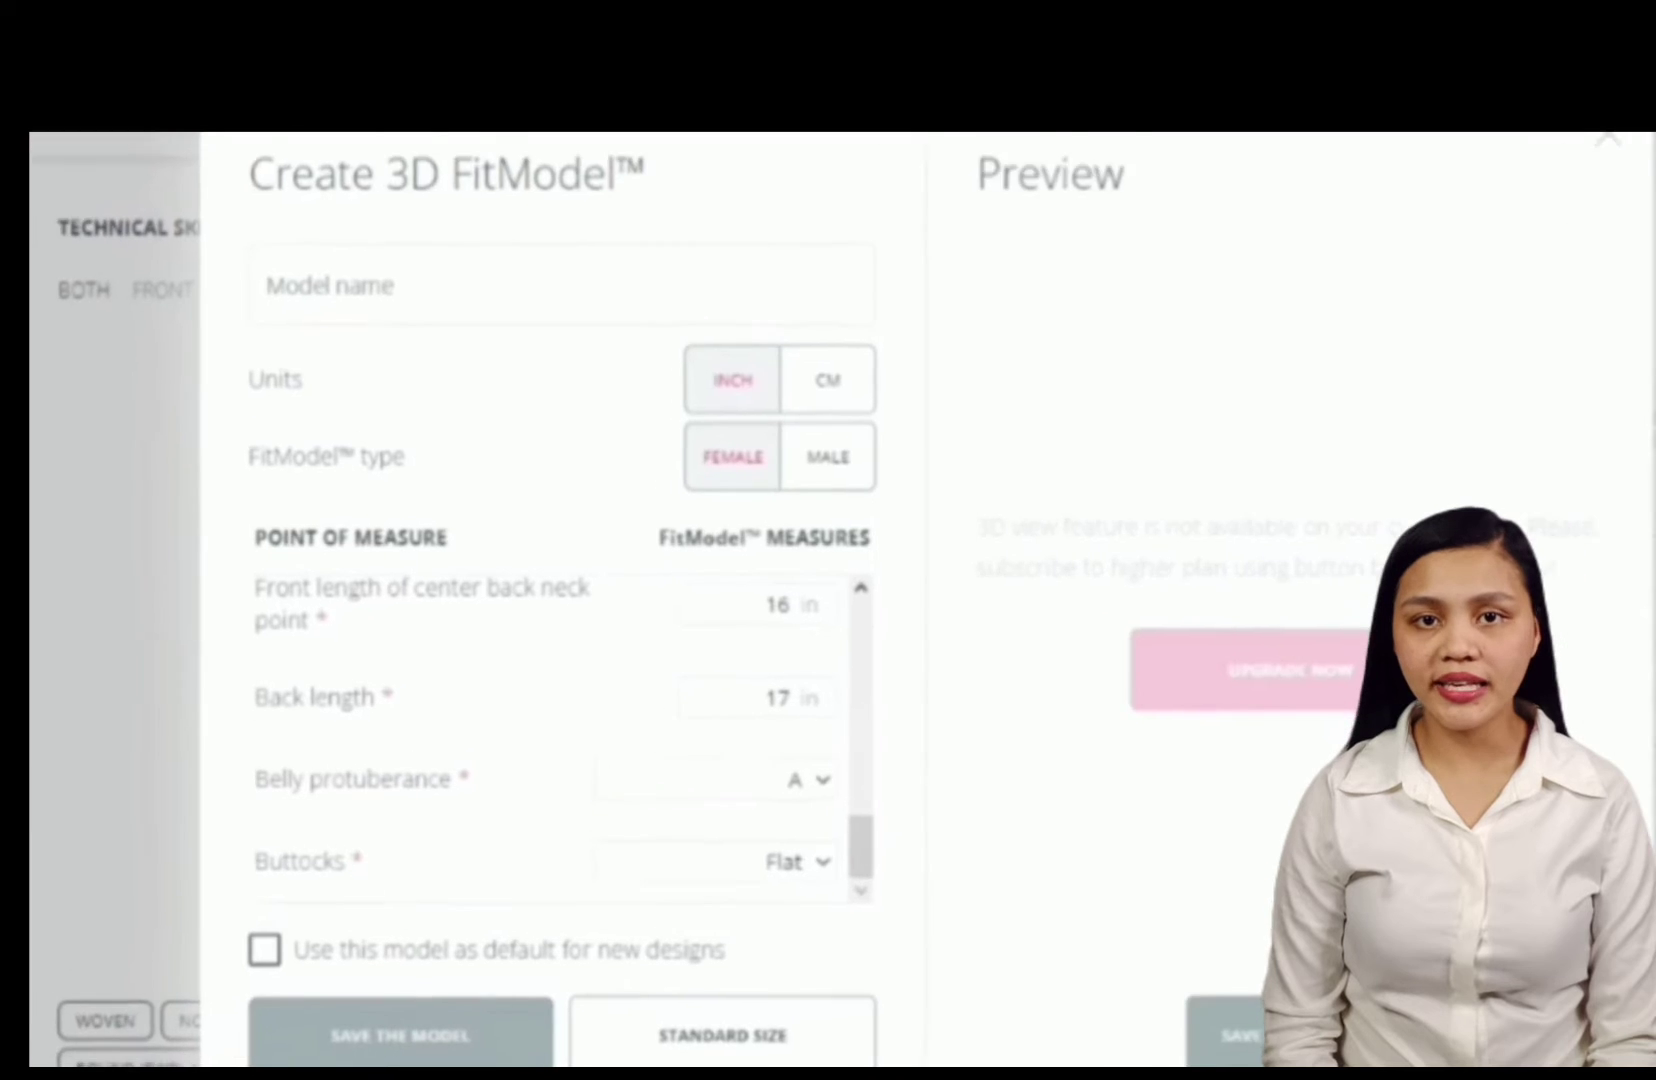
- Make this fit model the default for new designs and save and close the dialog
{"action": "left_click", "coordinate": [264, 952]}
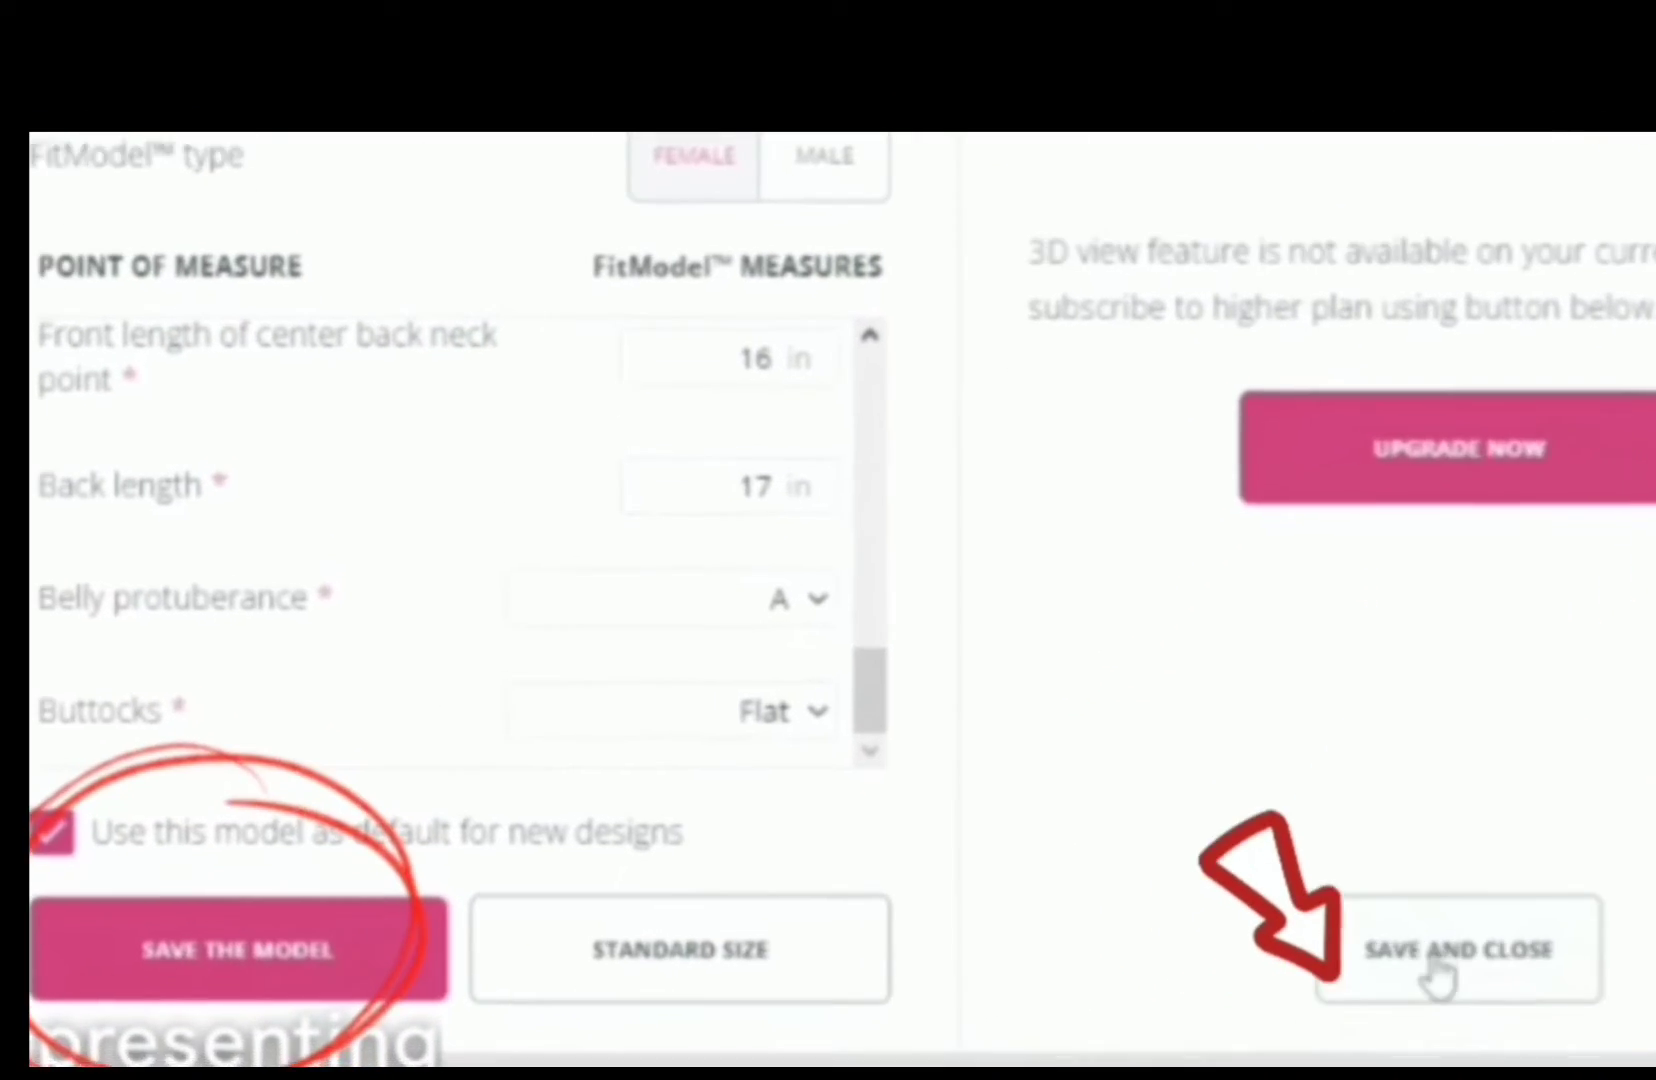
{"action": "left_click", "coordinate": [1437, 975]}
{"action": "left_click", "coordinate": [1065, 954]}
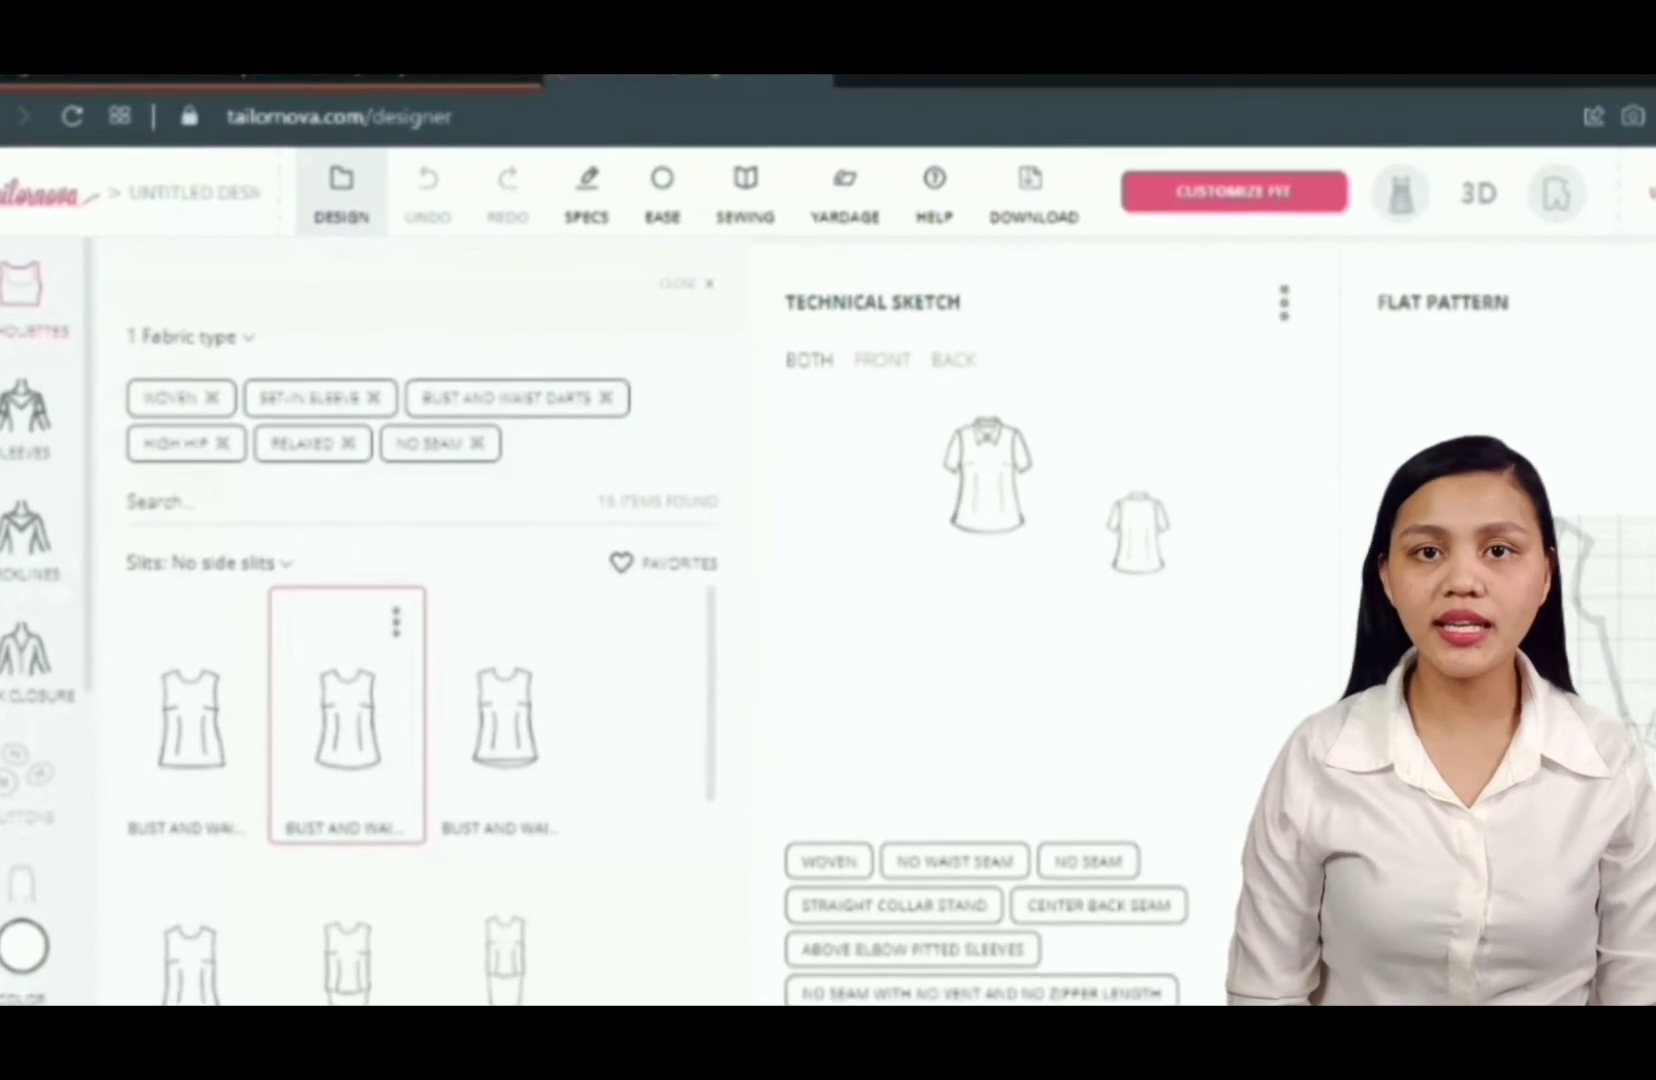
- Start a new design, accepting that unsaved changes are discarded
{"action": "left_click", "coordinate": [354, 205]}
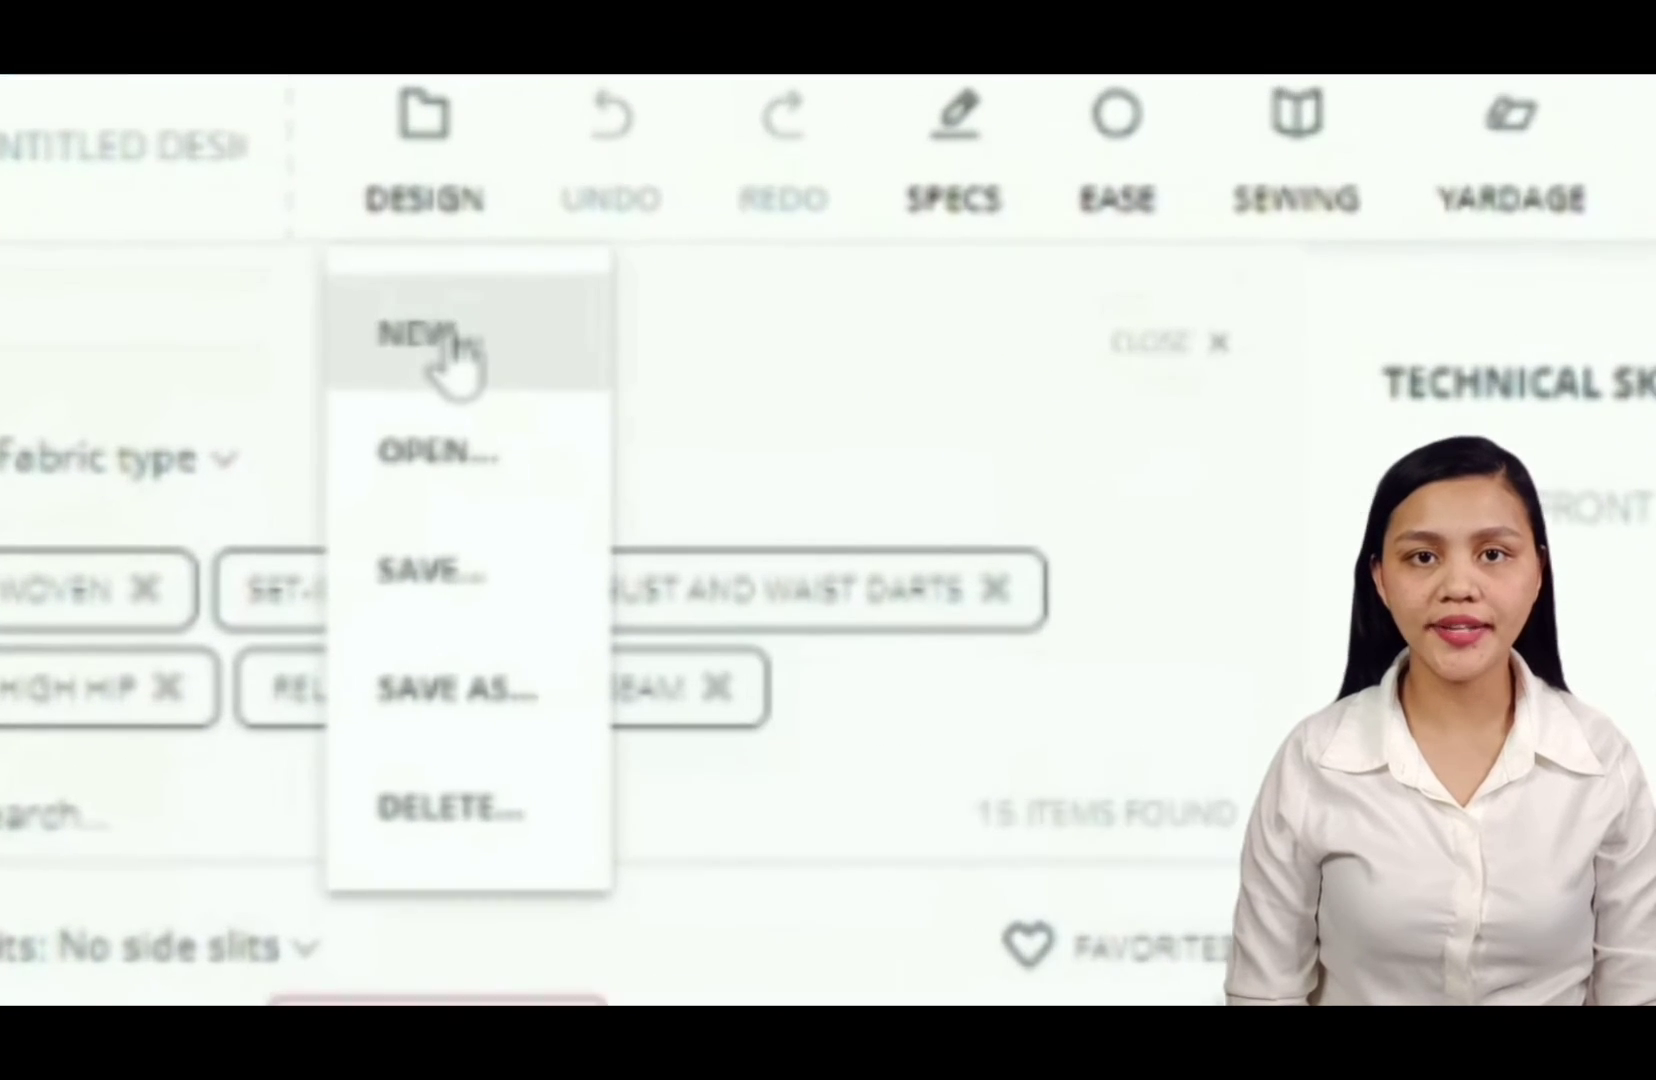
{"action": "left_click", "coordinate": [395, 311]}
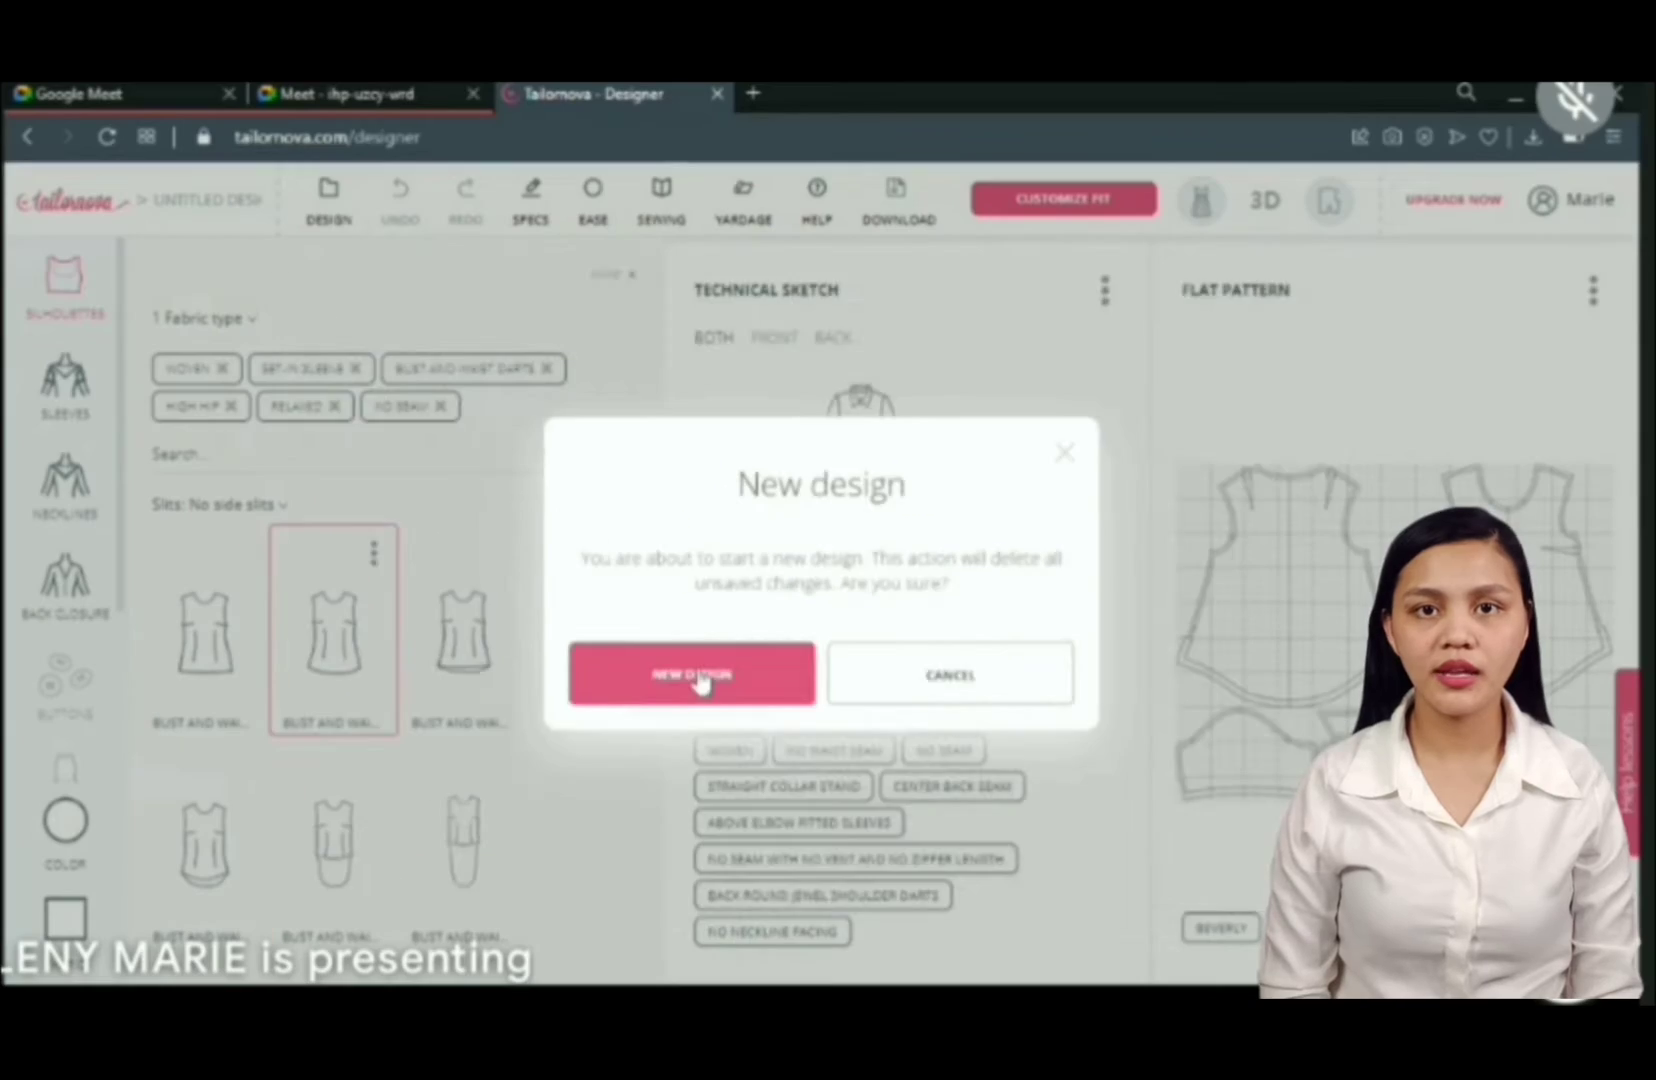
{"action": "left_click", "coordinate": [858, 797]}
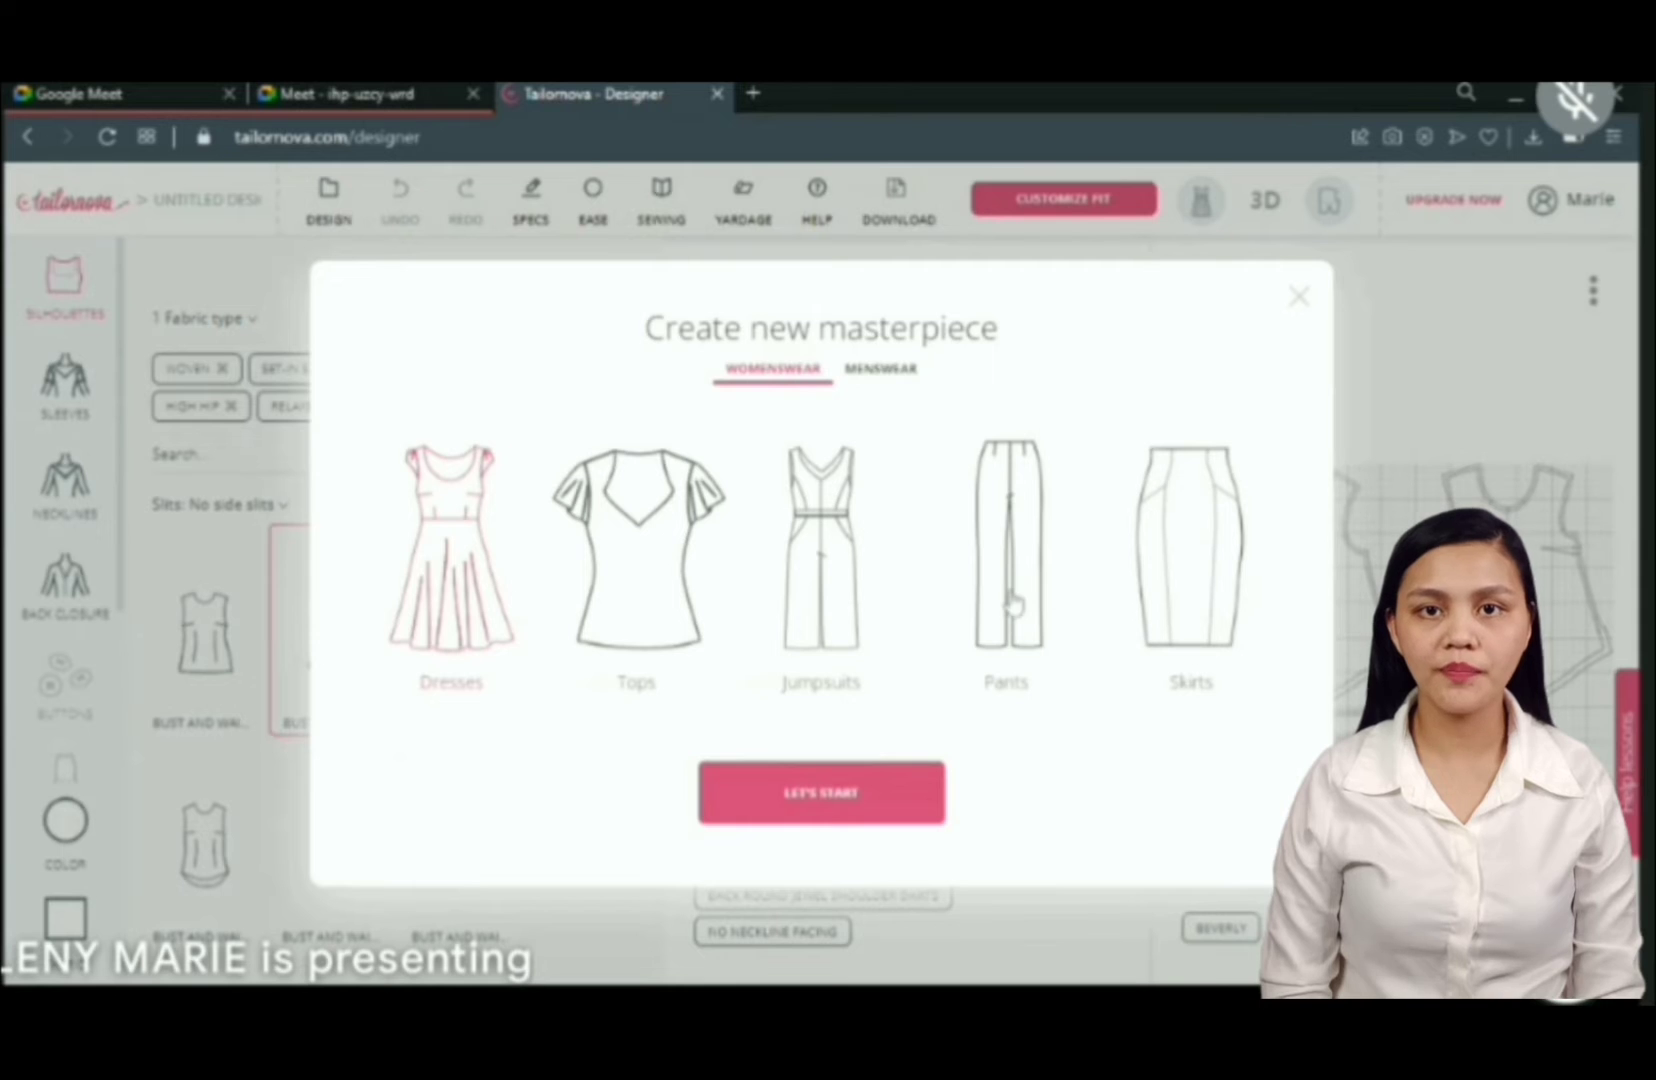
- Choose Pants as the new womenswear garment and dismiss the quick start video
{"action": "left_click", "coordinate": [1012, 605]}
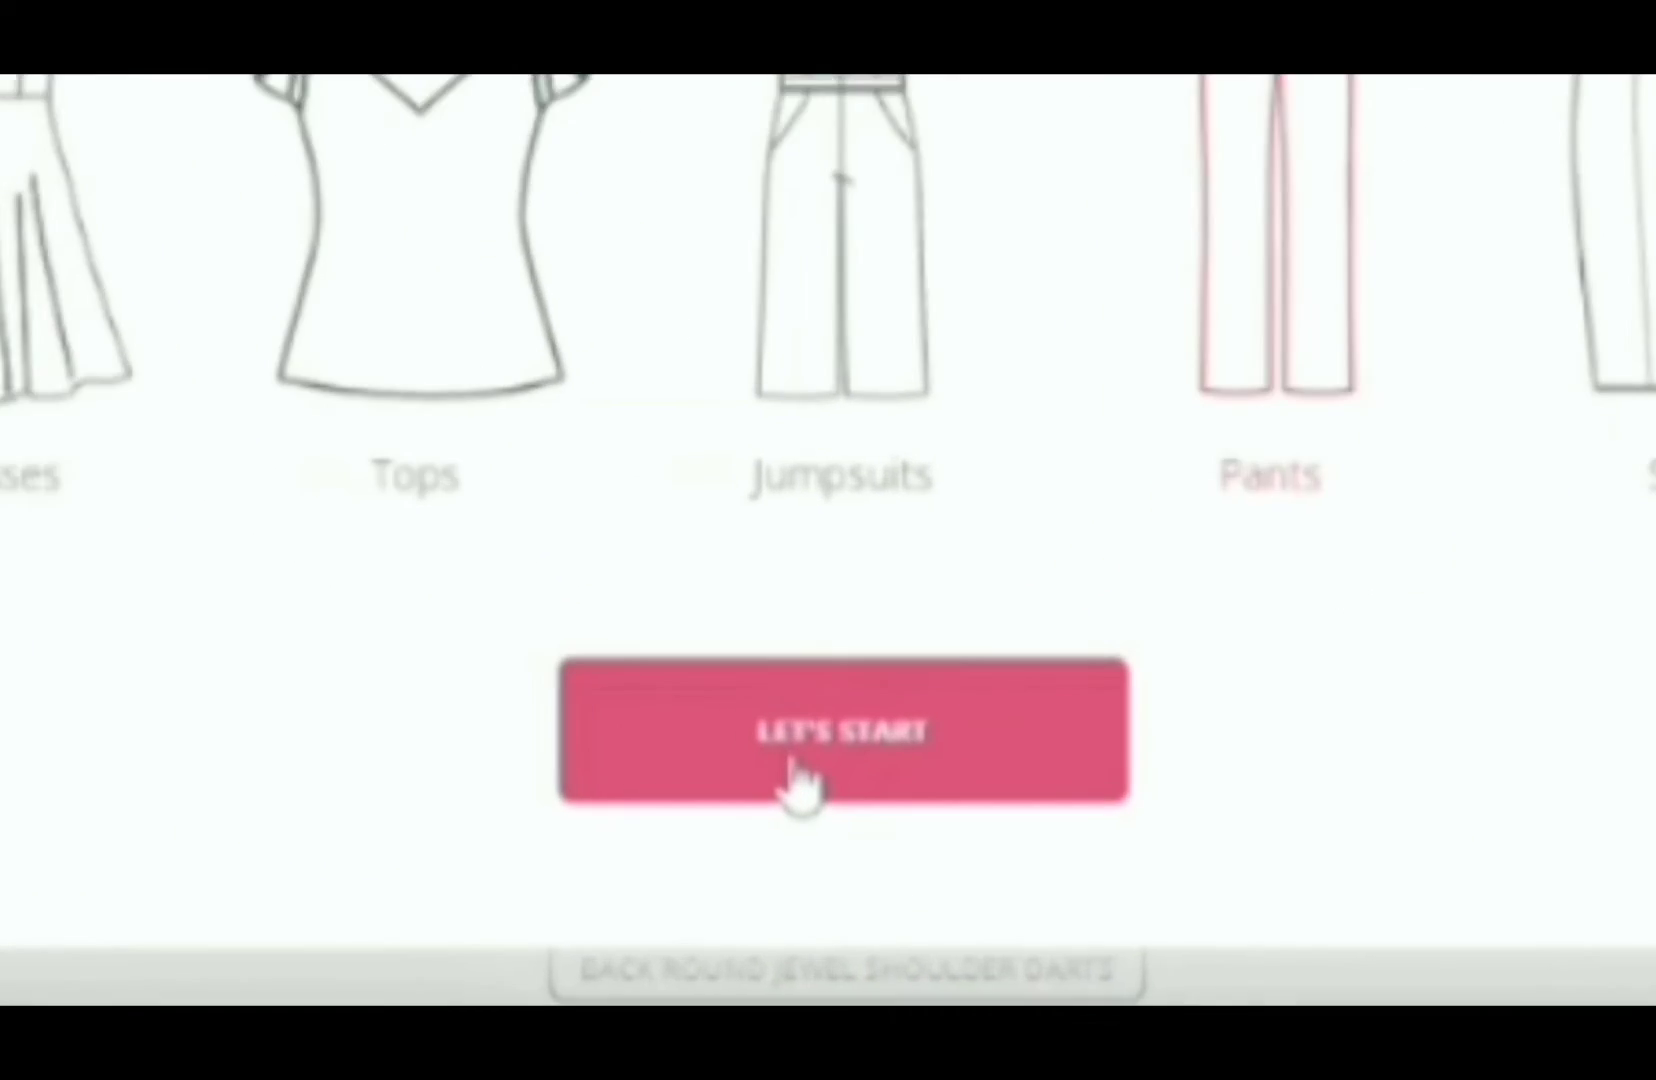
{"action": "left_click", "coordinate": [800, 795]}
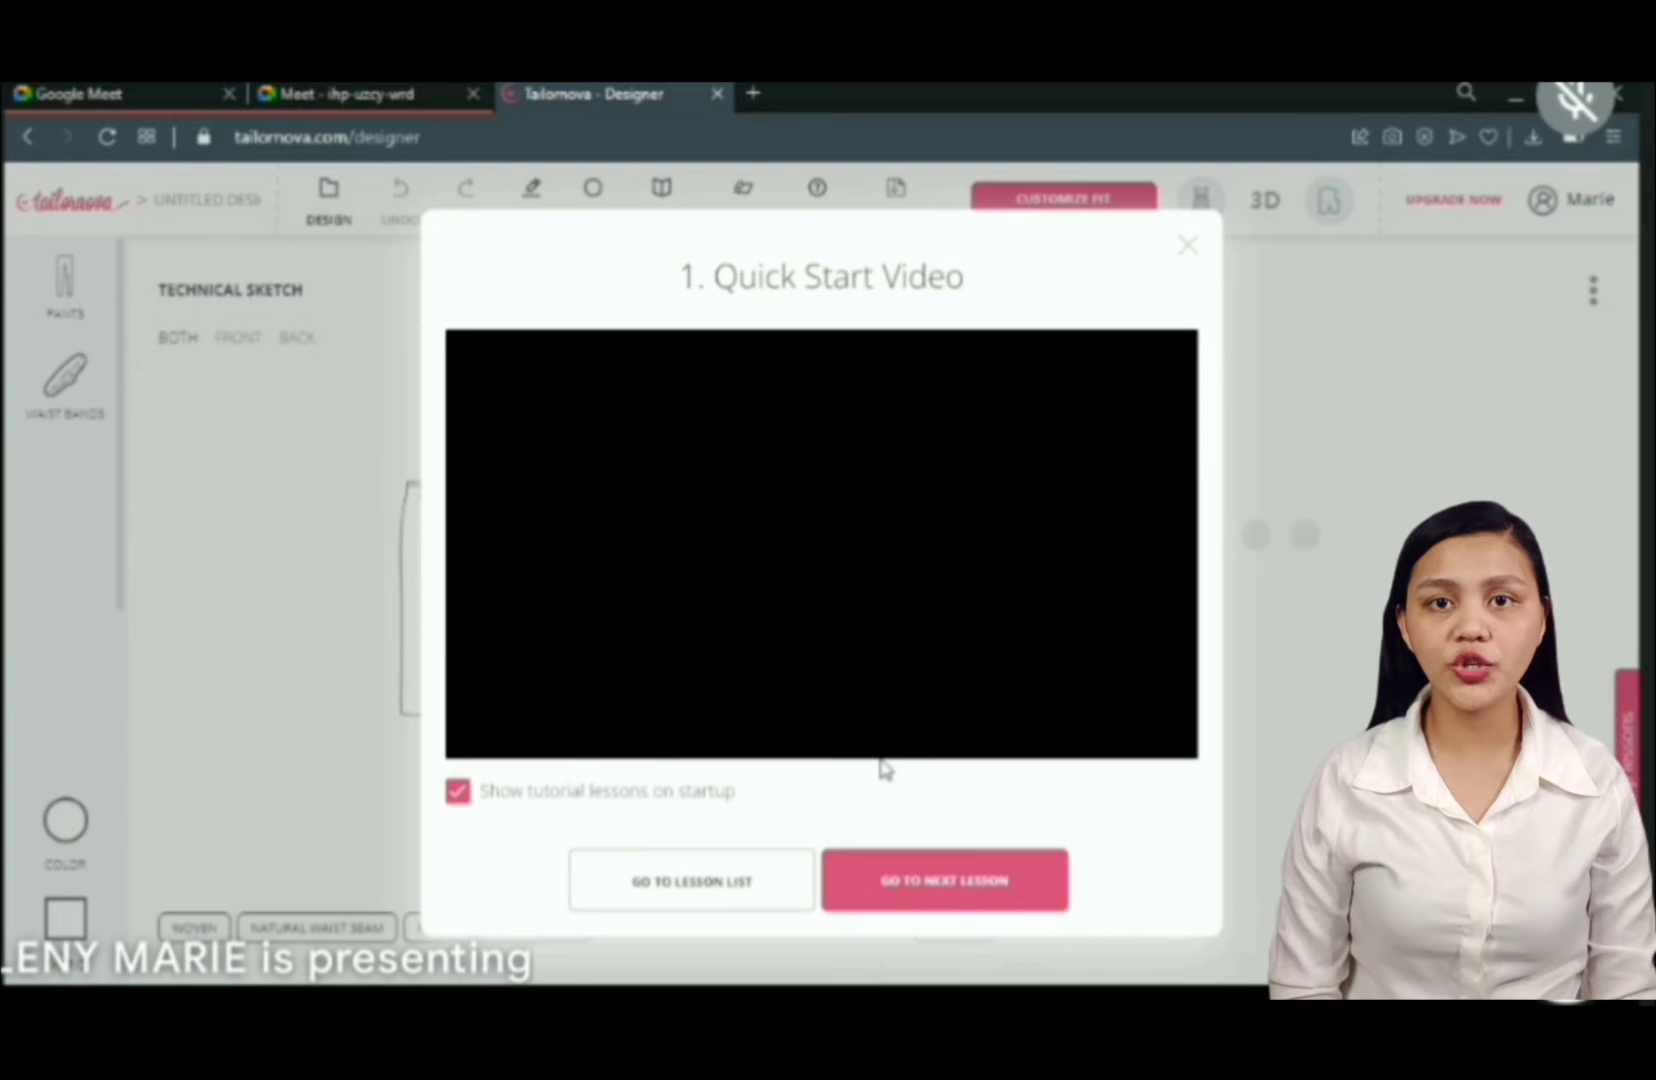
{"action": "left_click", "coordinate": [1189, 248]}
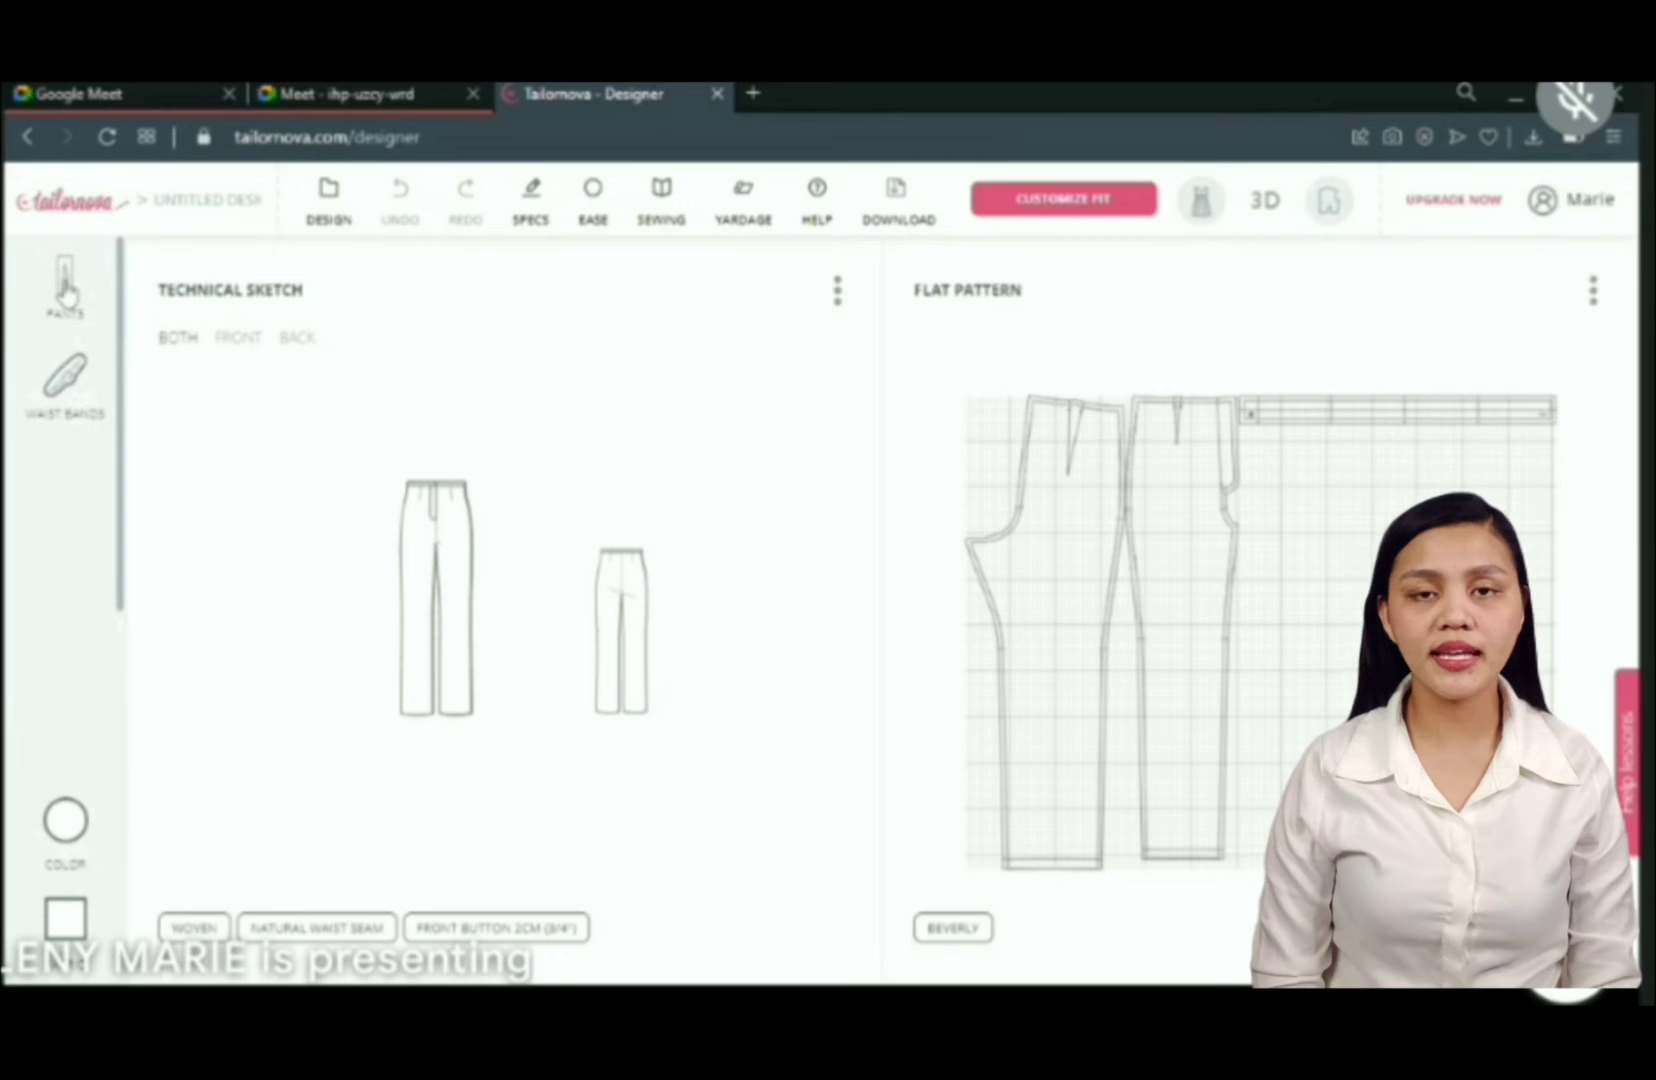
- Filter the pants silhouettes by Full Length
{"action": "left_click", "coordinate": [65, 288]}
{"action": "left_click", "coordinate": [420, 430]}
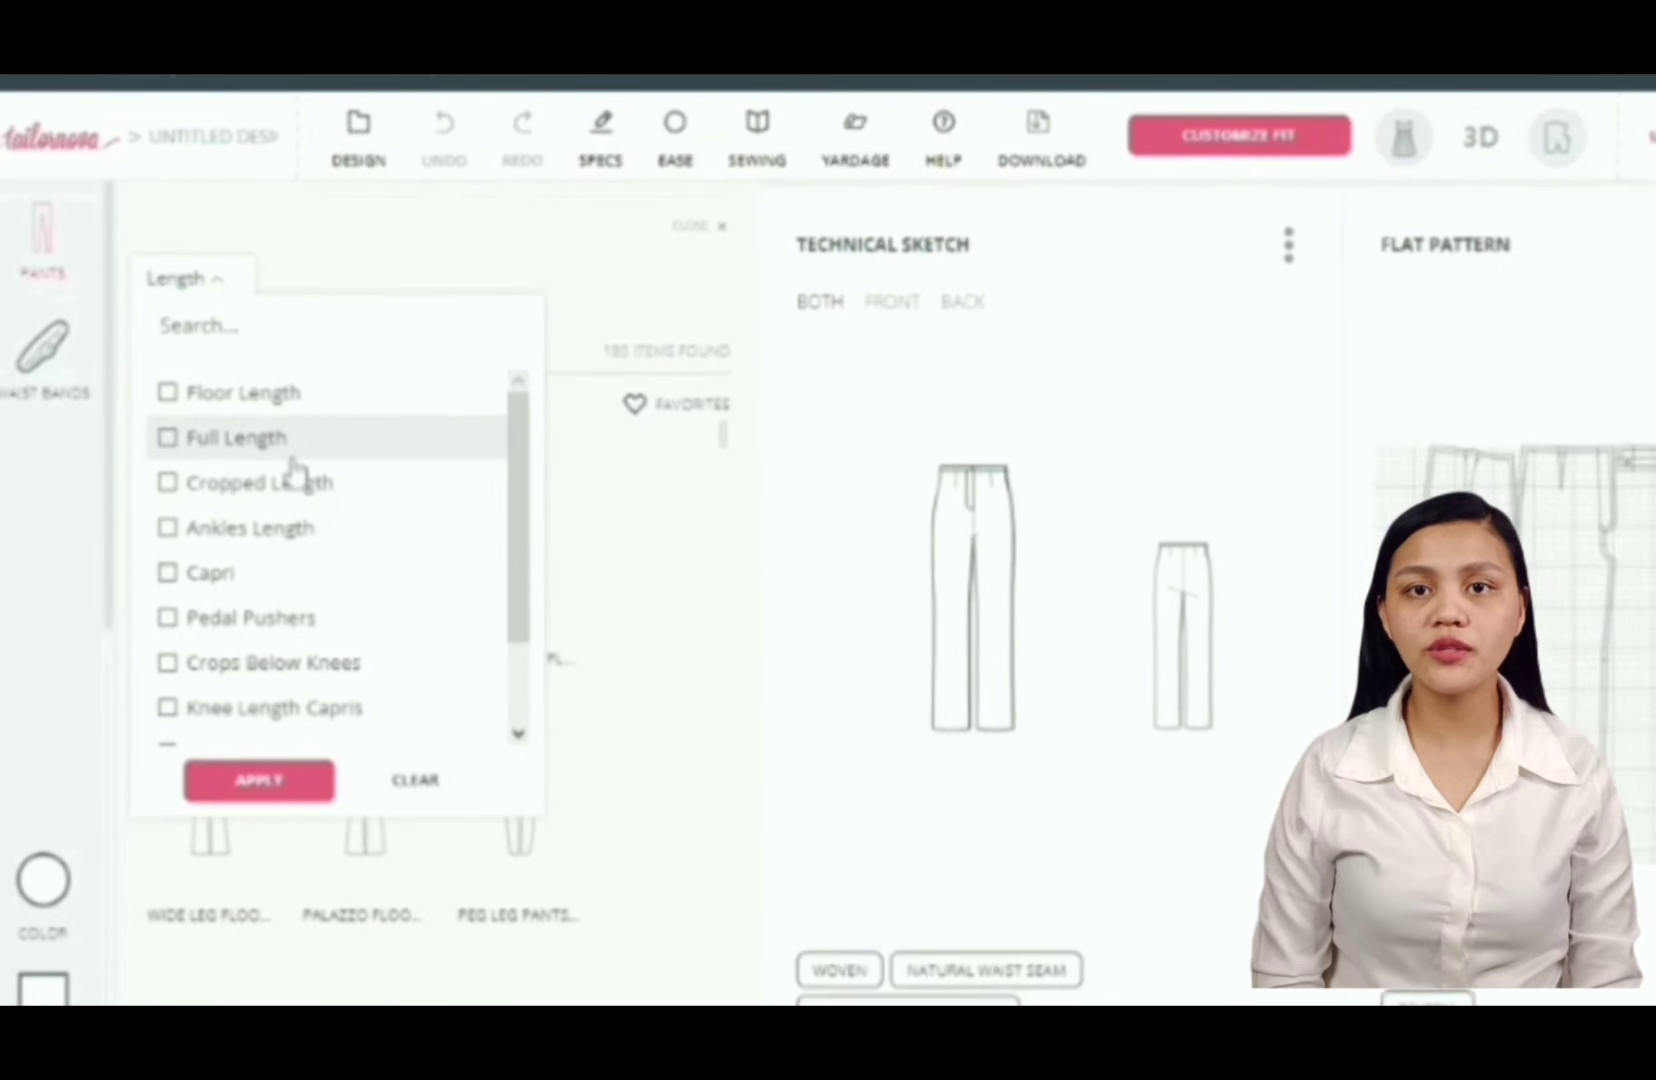
{"action": "left_click_drag", "start_coordinate": [520, 495], "coordinate": [596, 420]}
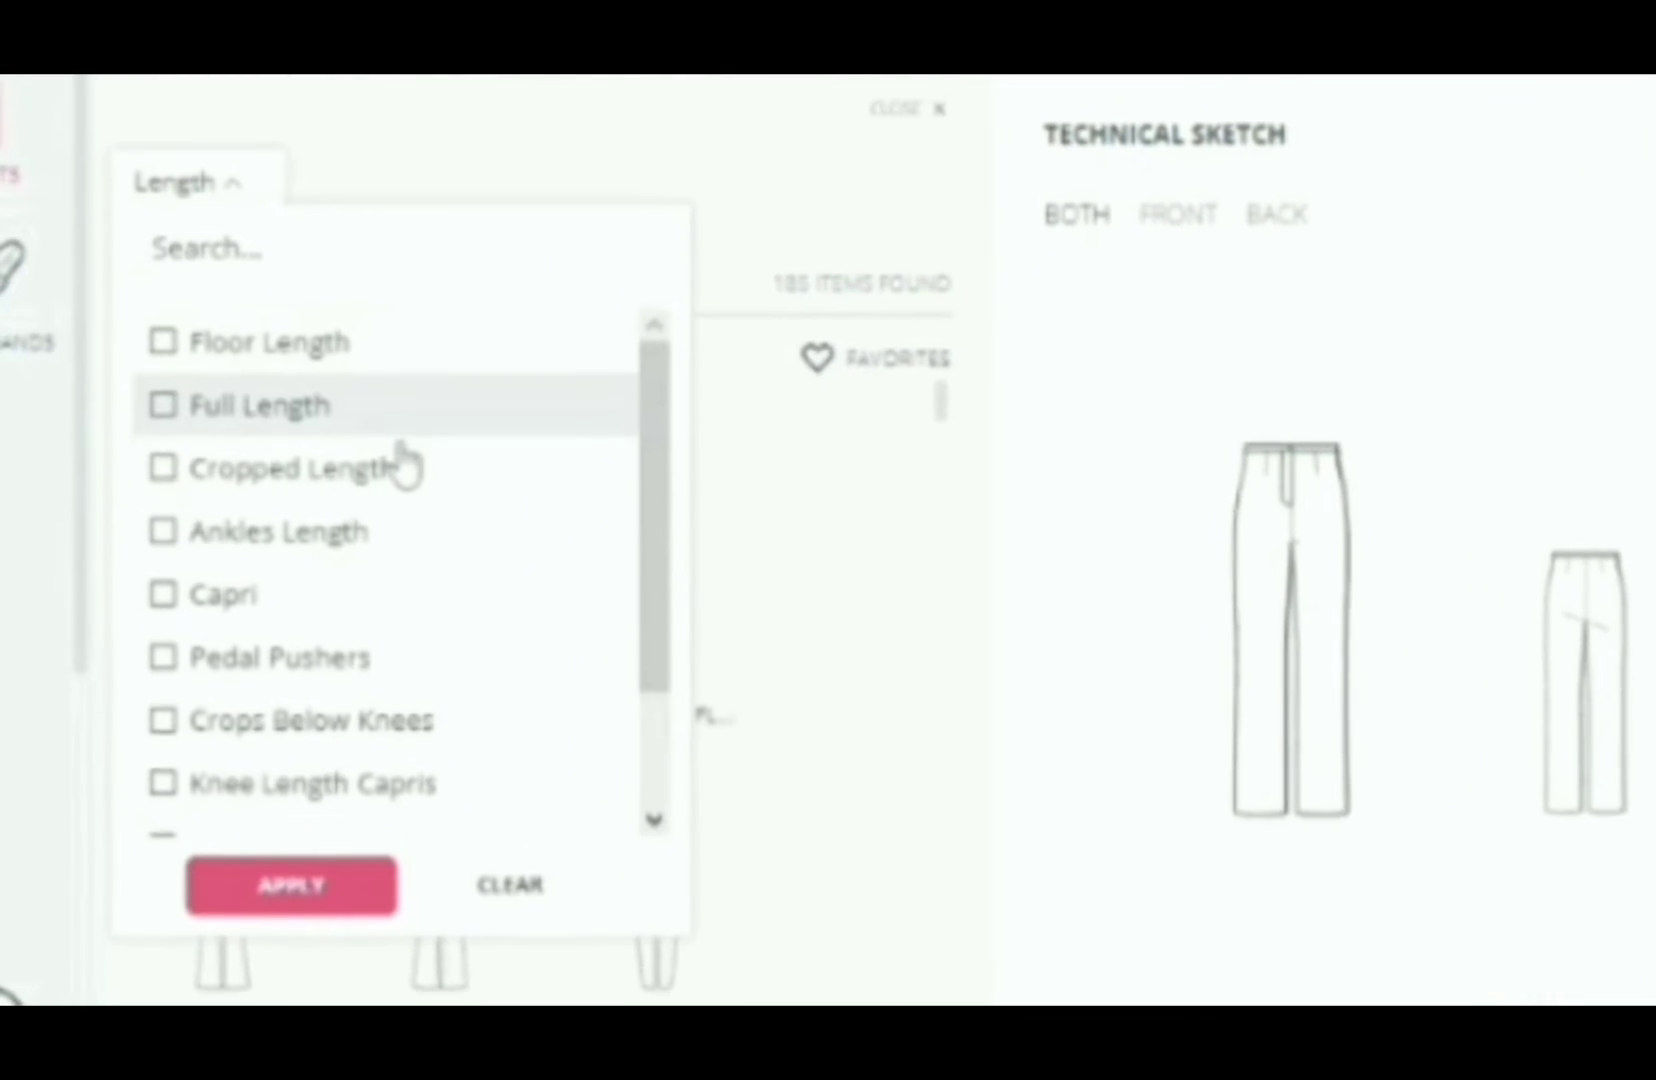
{"action": "left_click", "coordinate": [159, 398]}
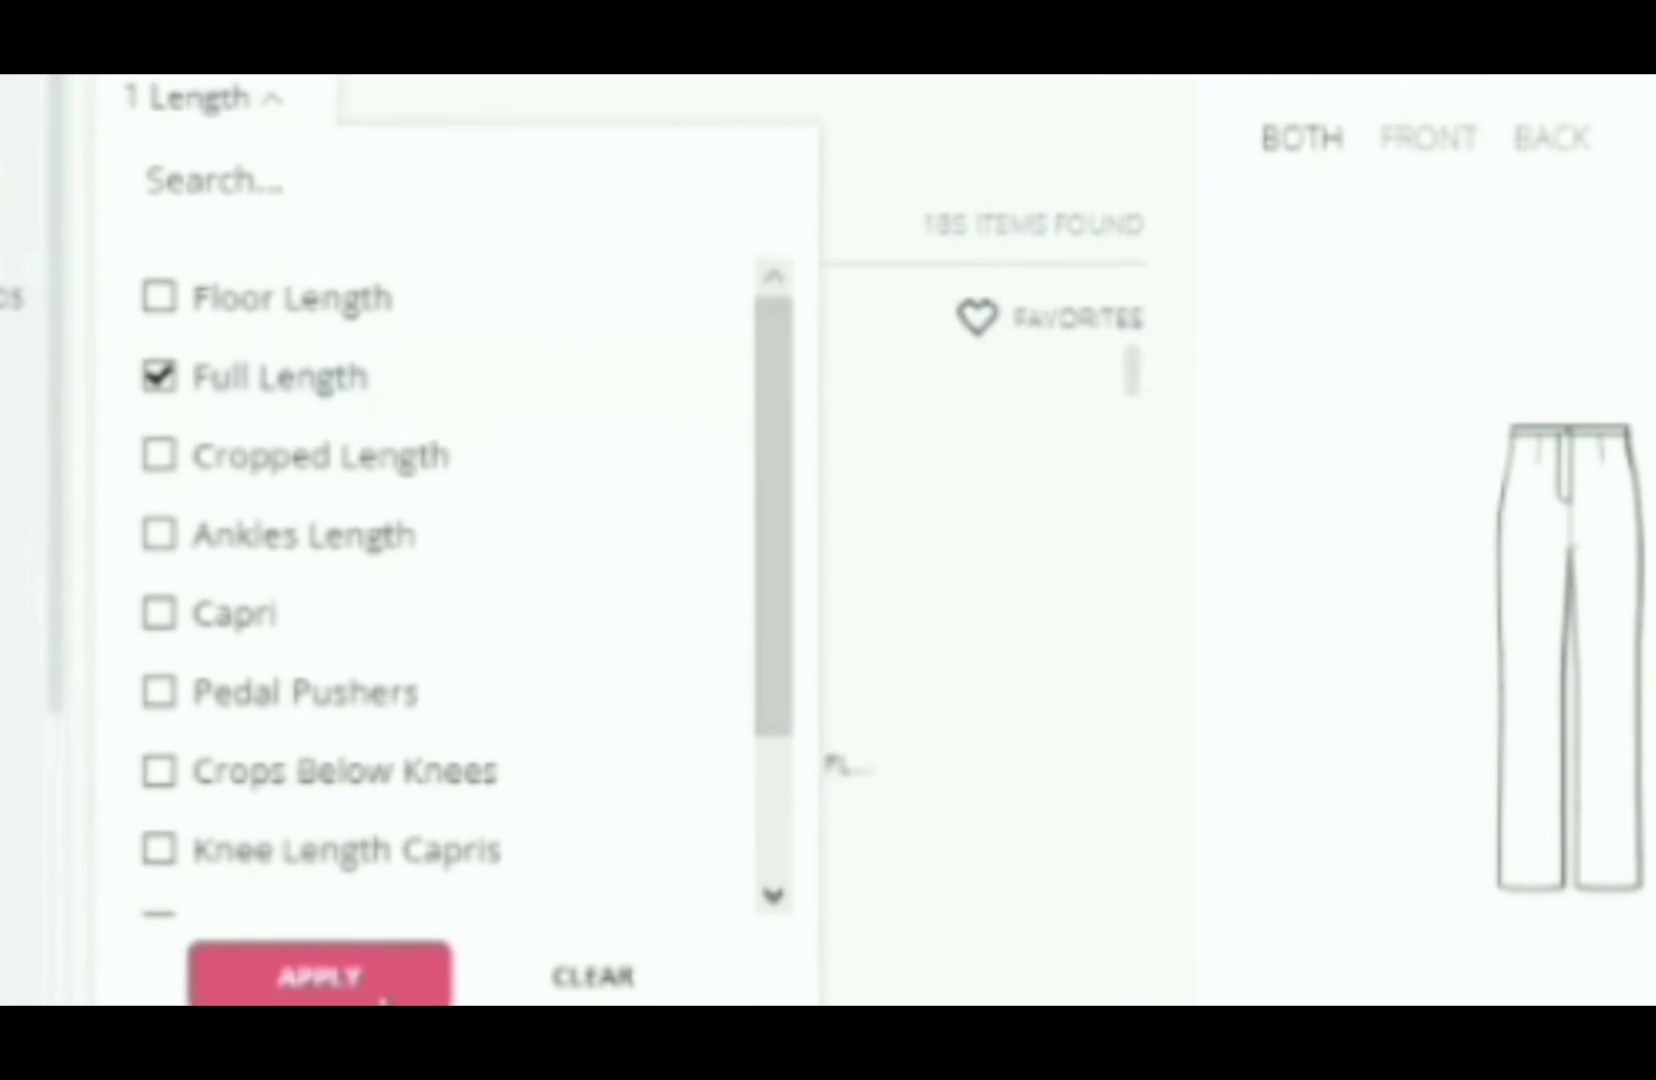
{"action": "left_click", "coordinate": [330, 988]}
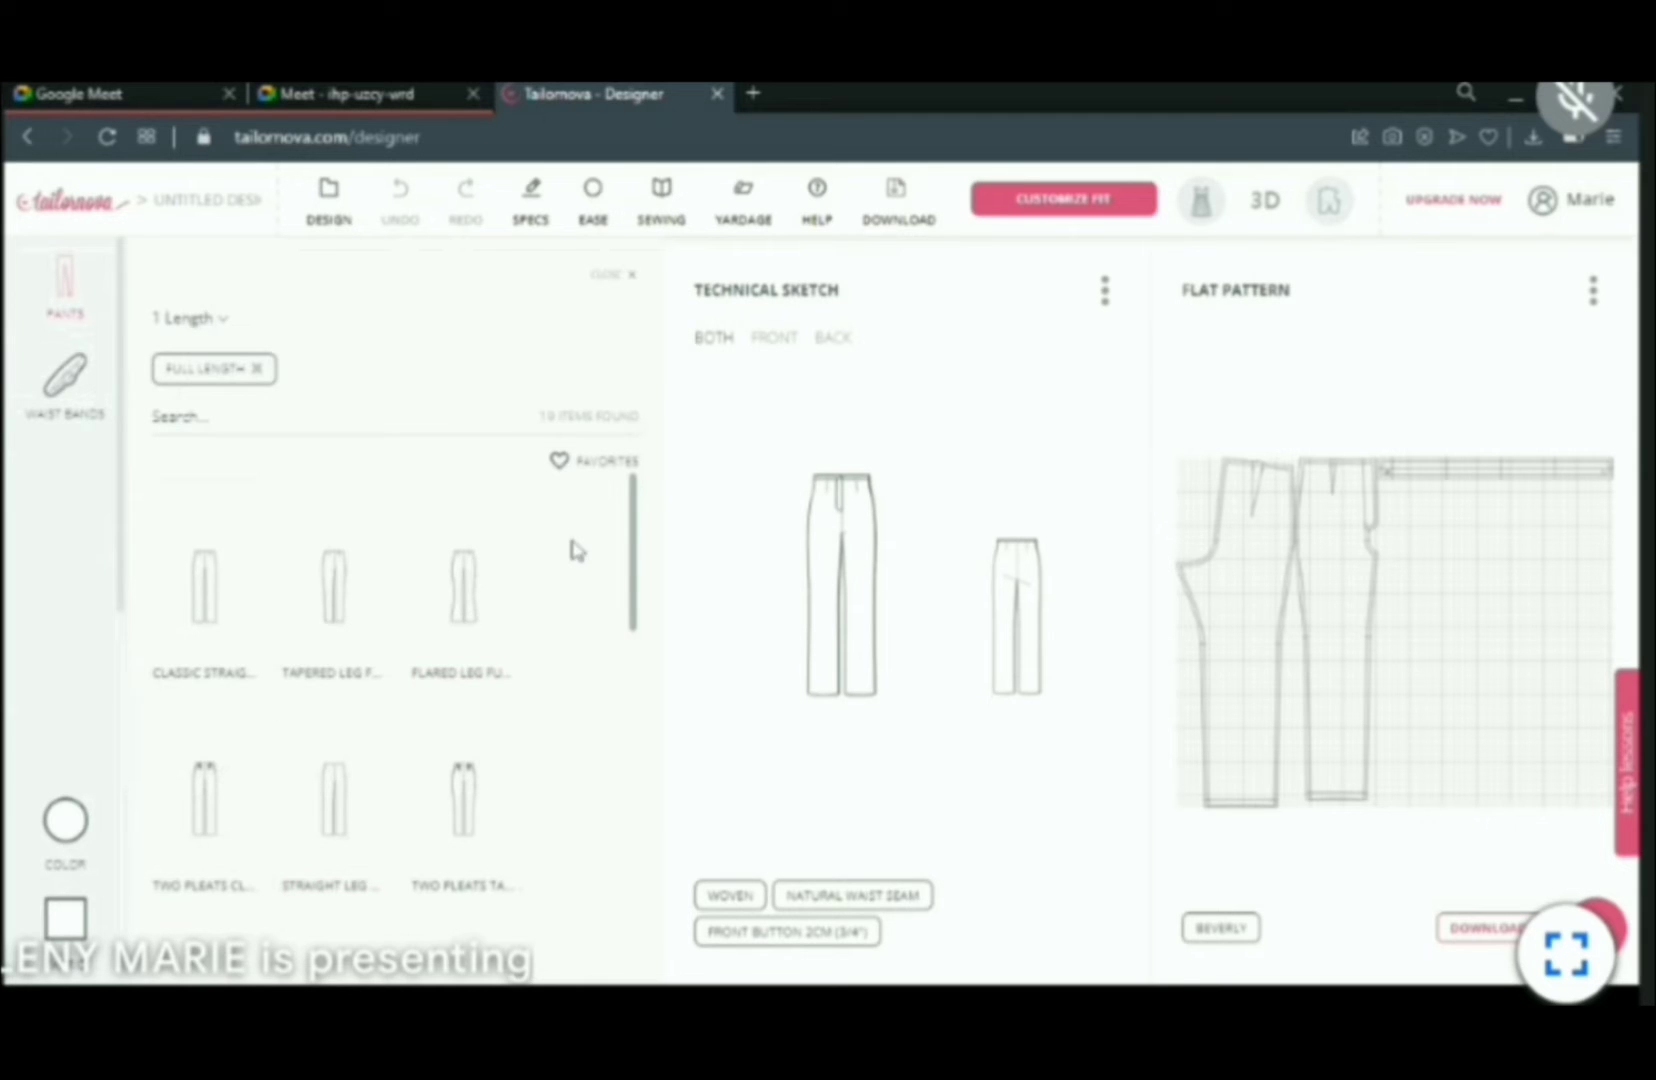
- Try the second front-button waistband, then reselect the first front-button waistband
{"action": "left_click_drag", "start_coordinate": [636, 566], "coordinate": [637, 619]}
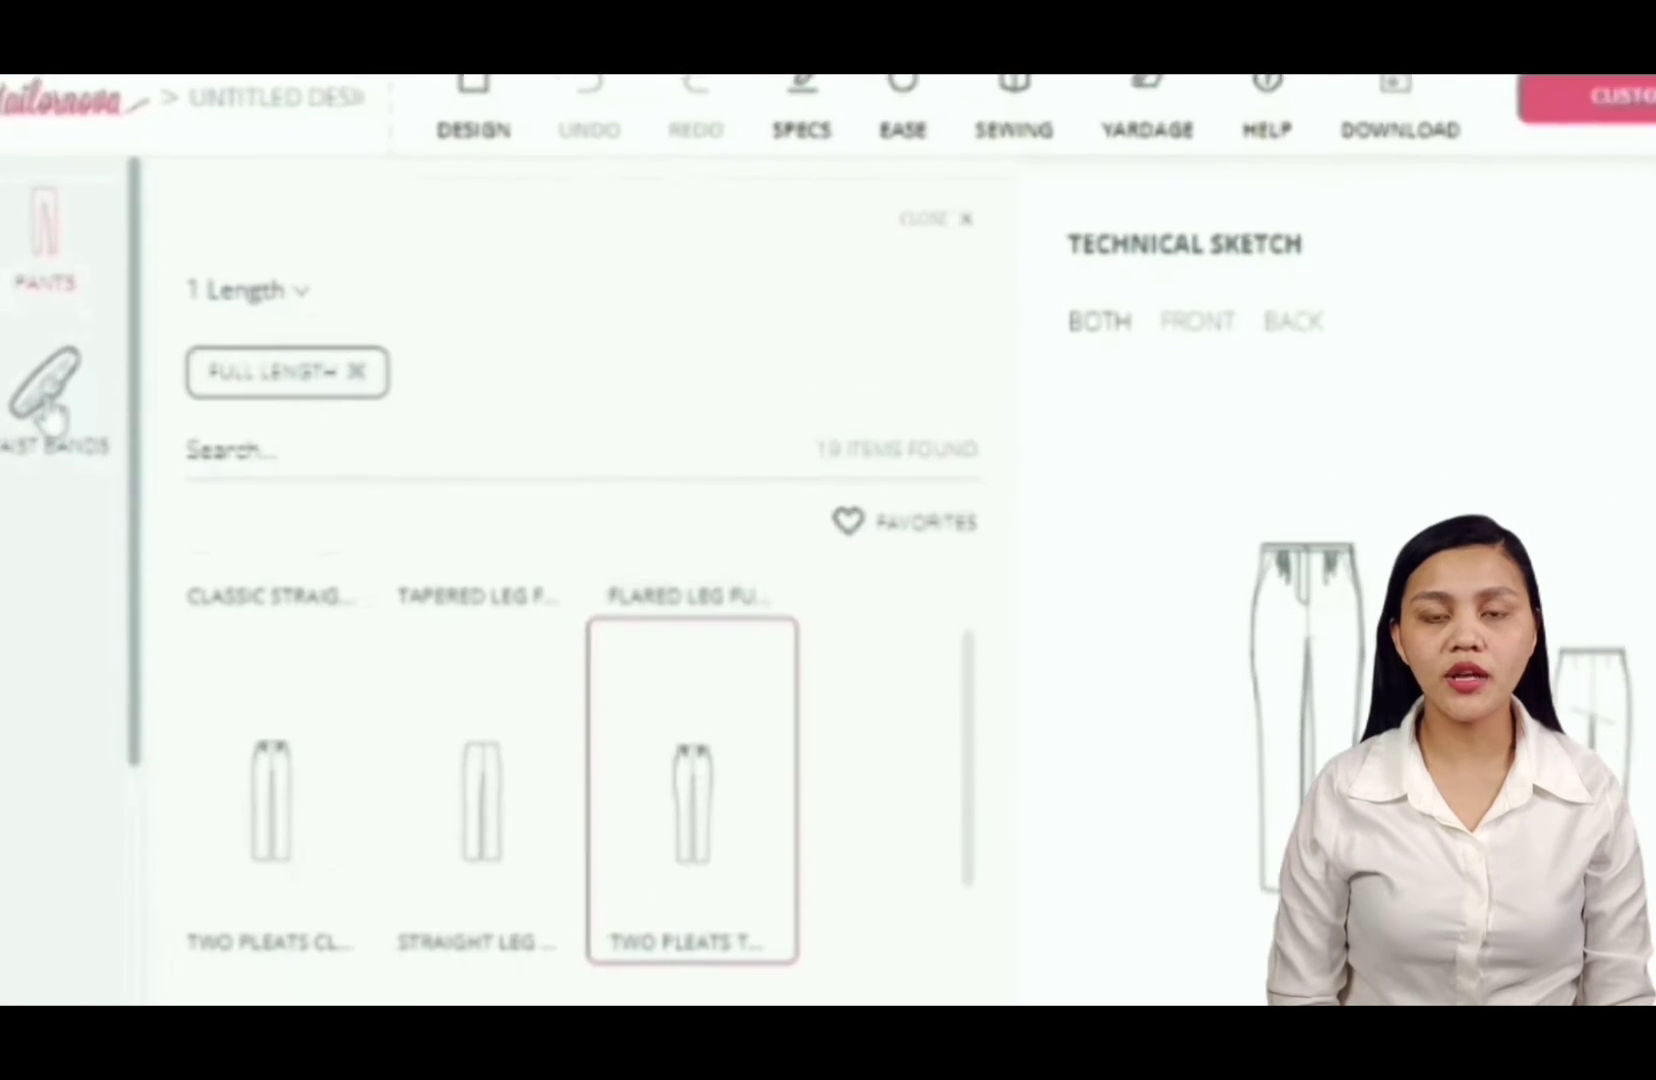
{"action": "left_click", "coordinate": [82, 388]}
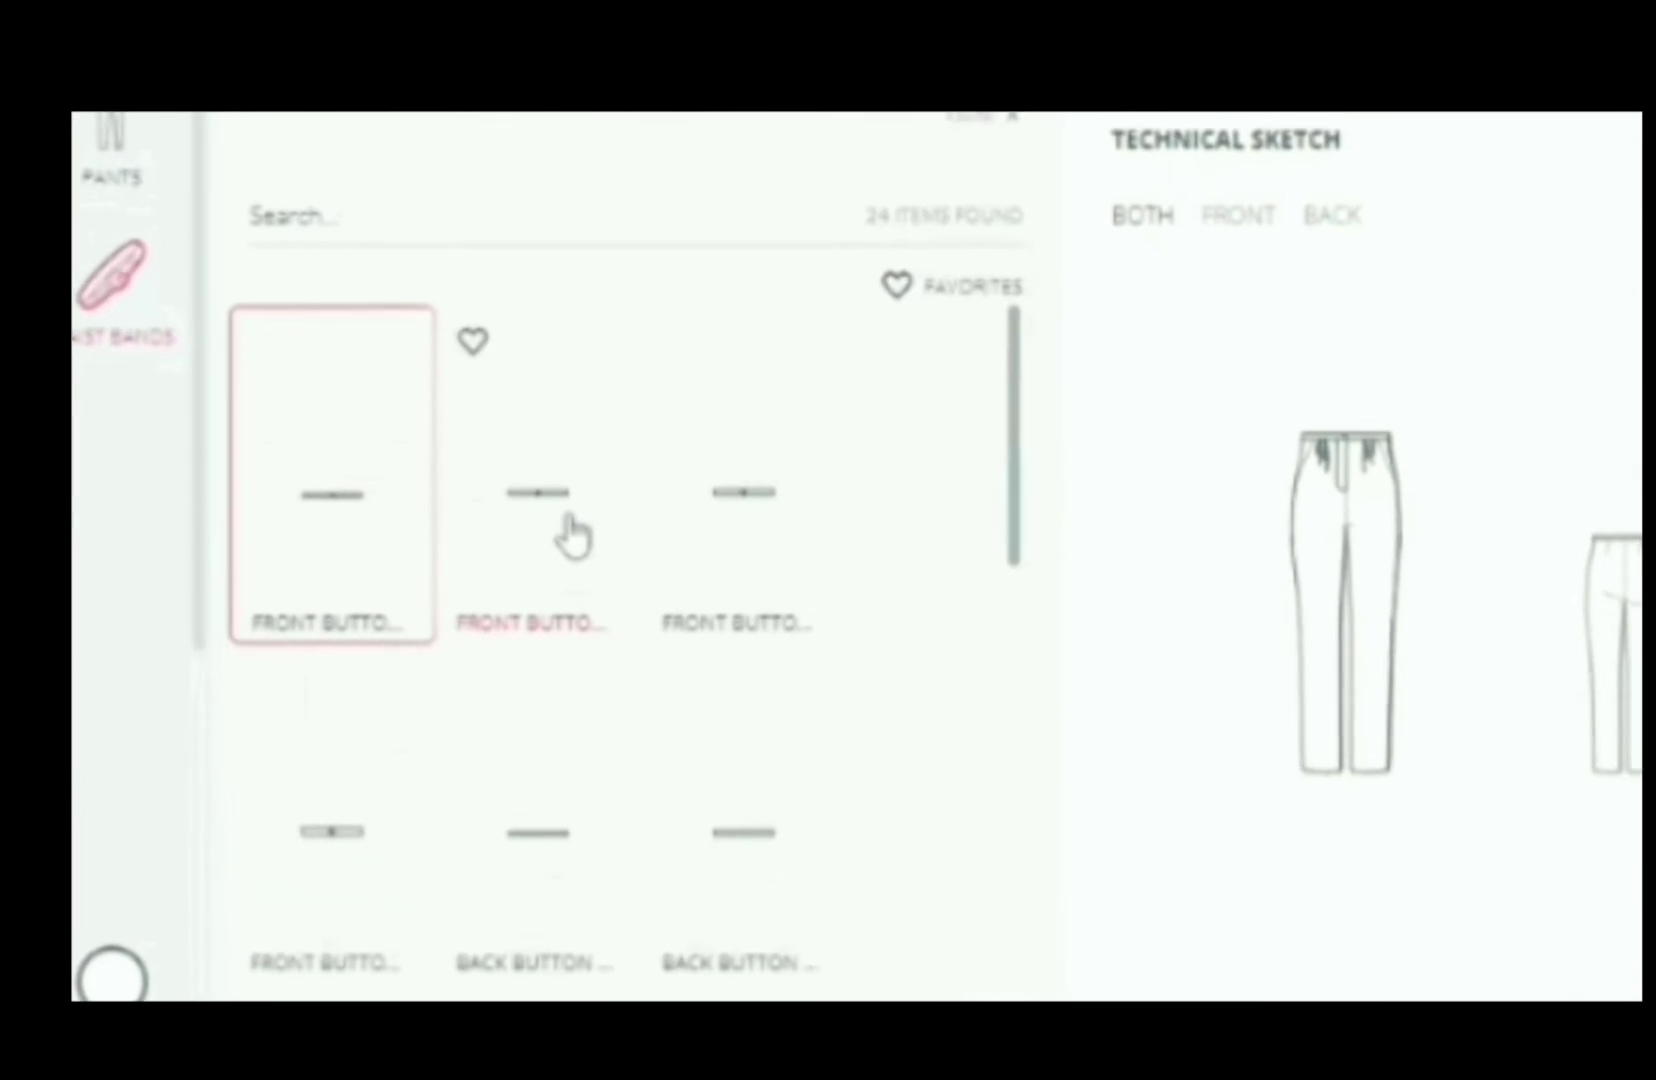
{"action": "left_click", "coordinate": [541, 535]}
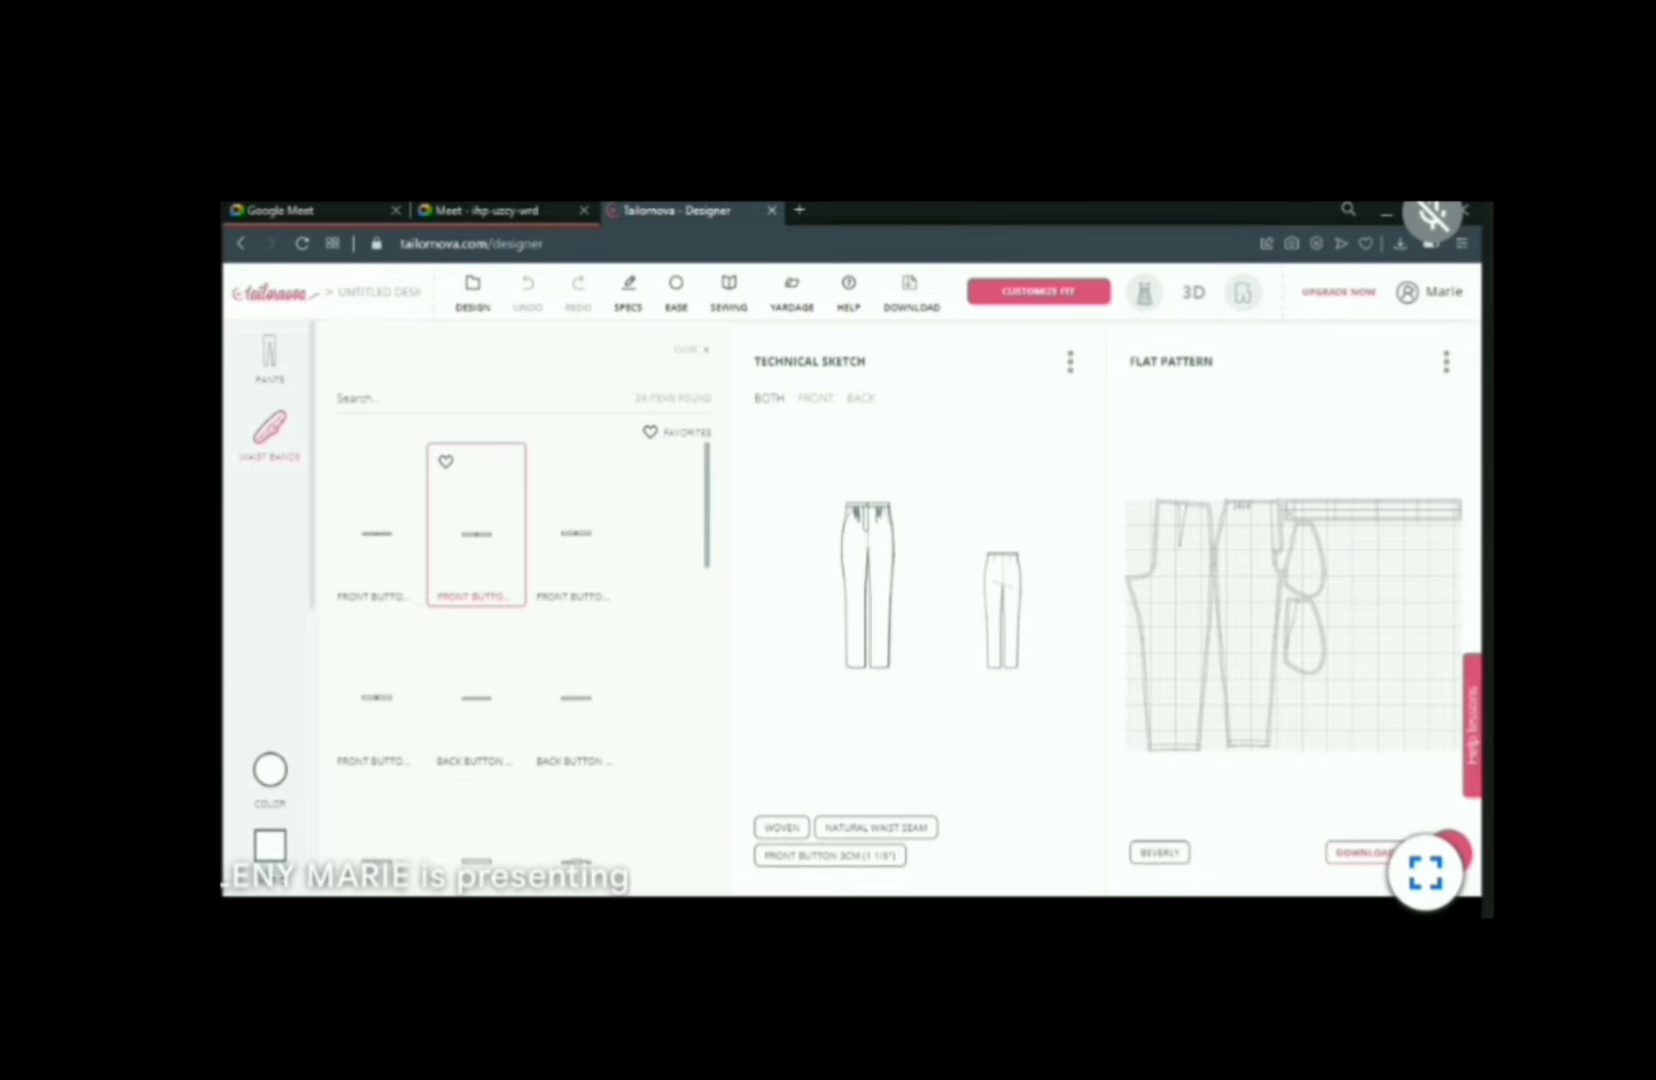
{"action": "left_click", "coordinate": [385, 546]}
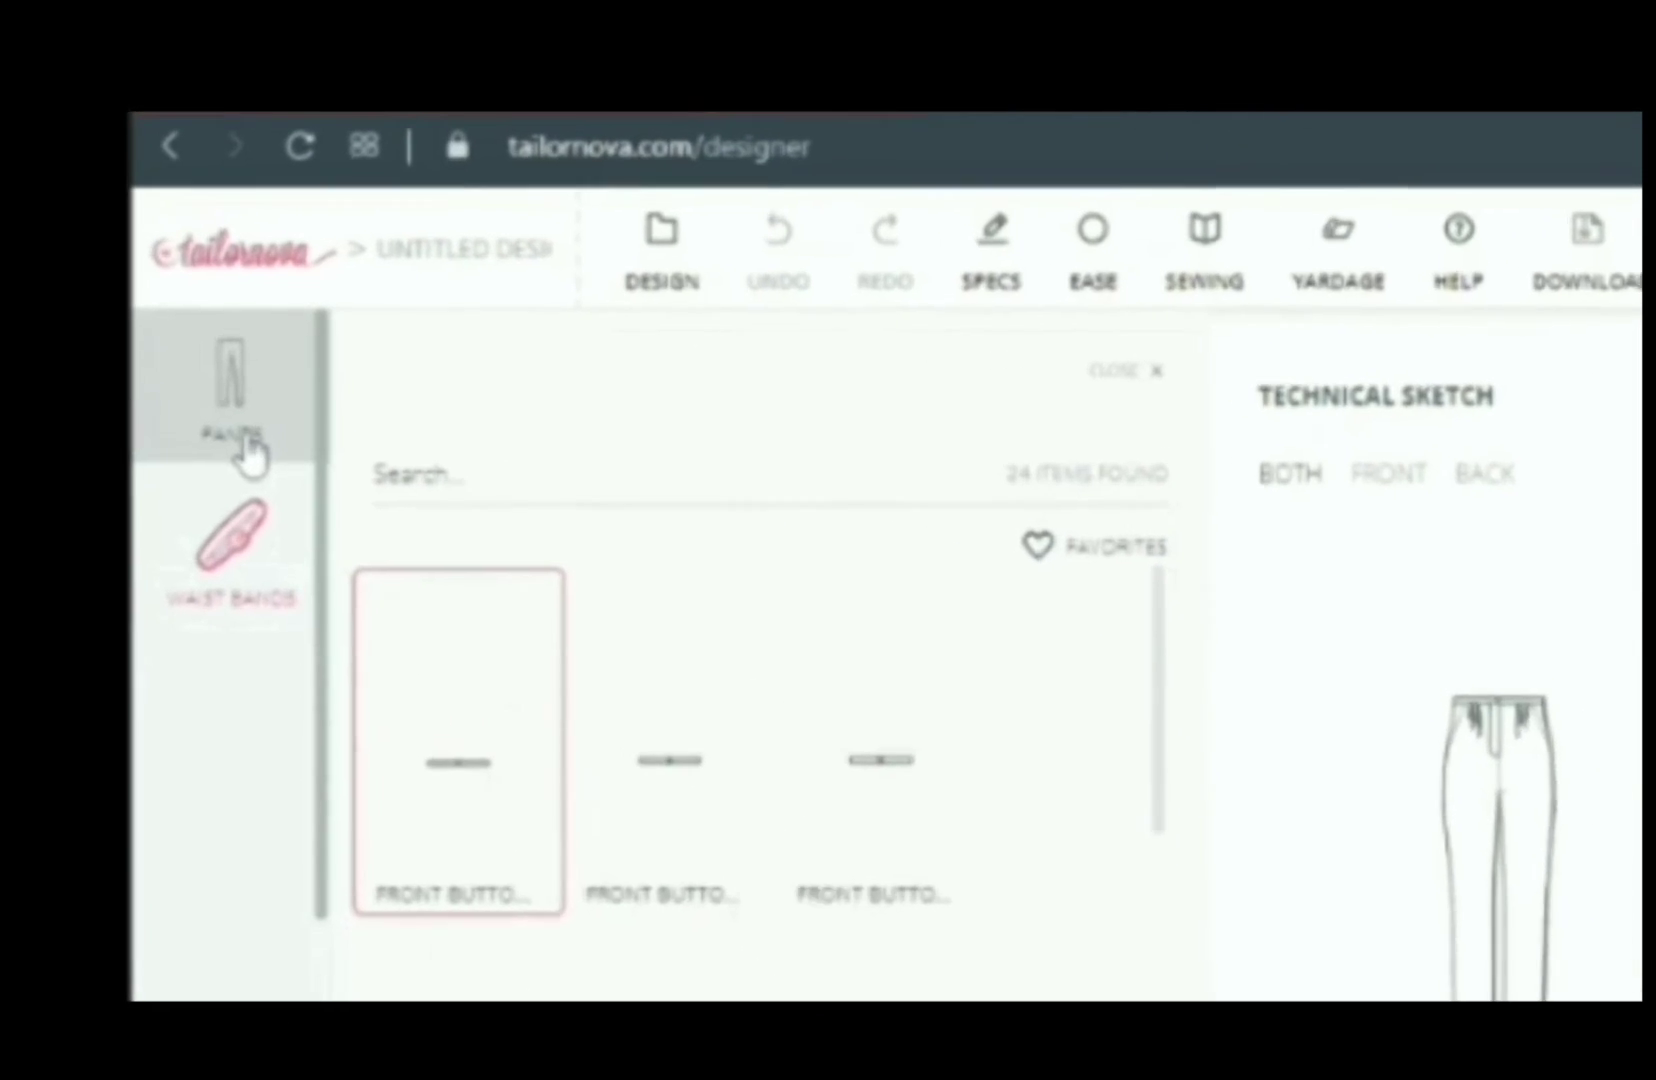
- Try the tapered leg pants, then reselect the two pleats tapered pants
{"action": "left_click", "coordinate": [262, 418]}
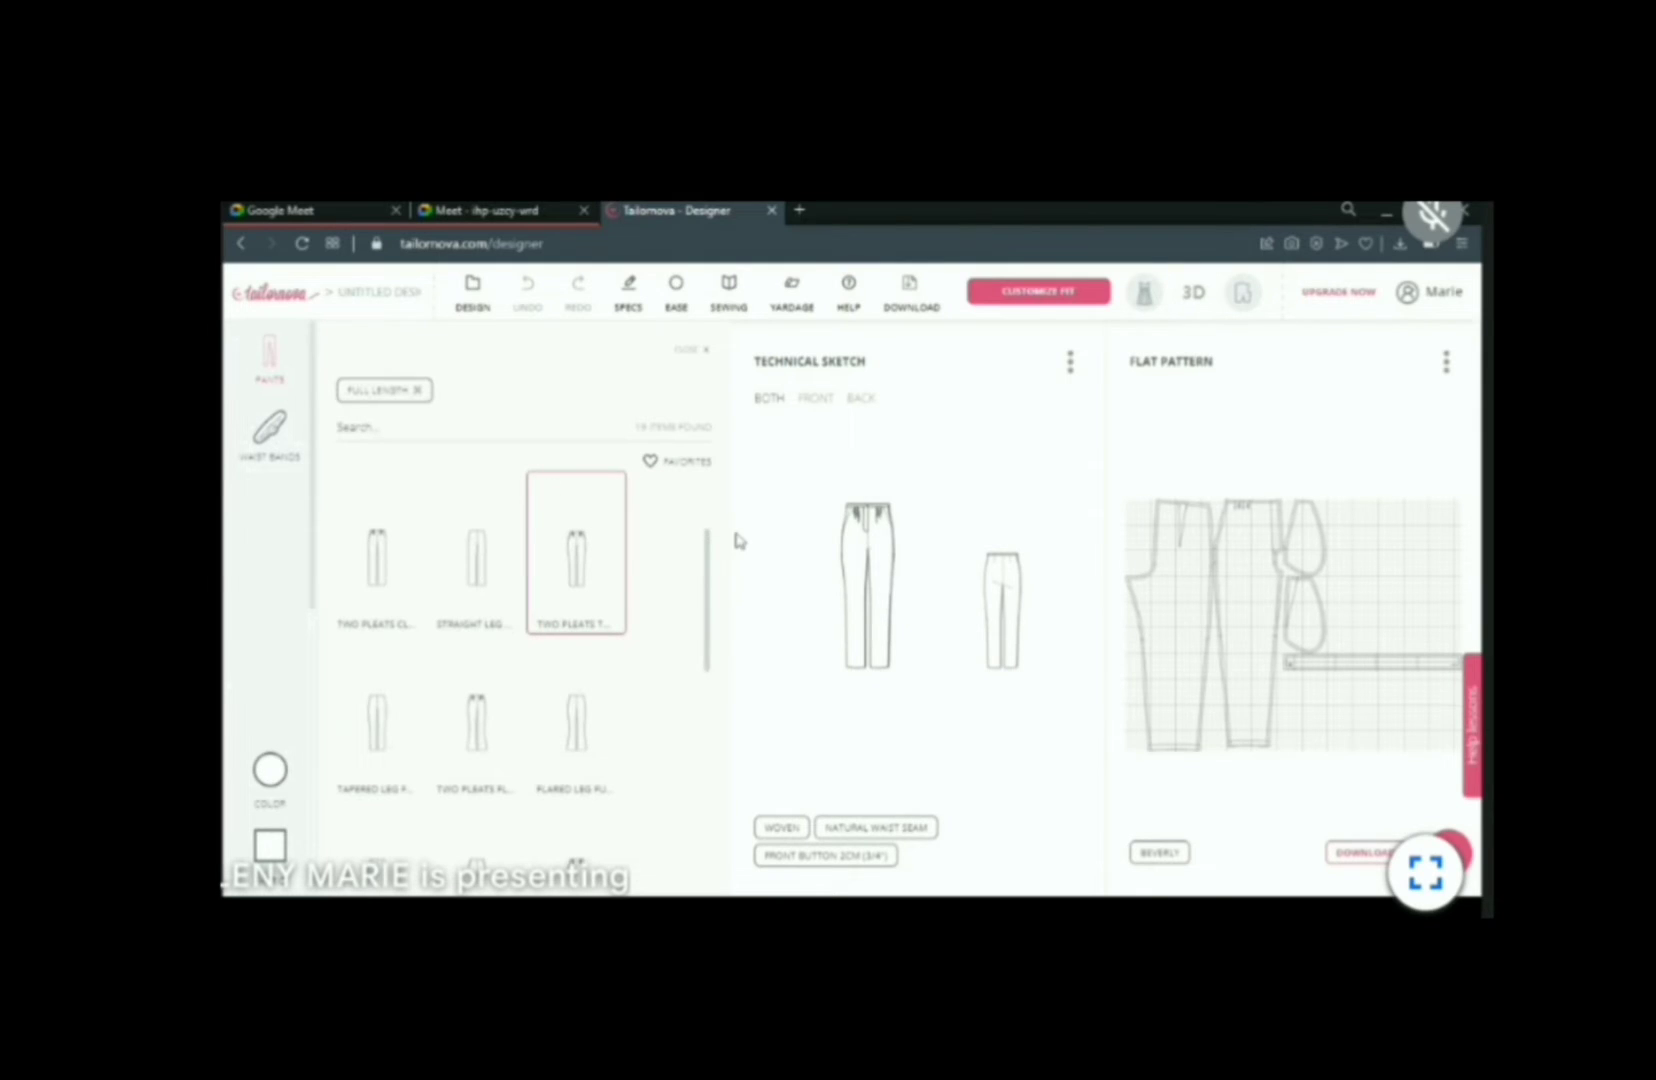
{"action": "left_click_drag", "start_coordinate": [709, 588], "coordinate": [713, 469]}
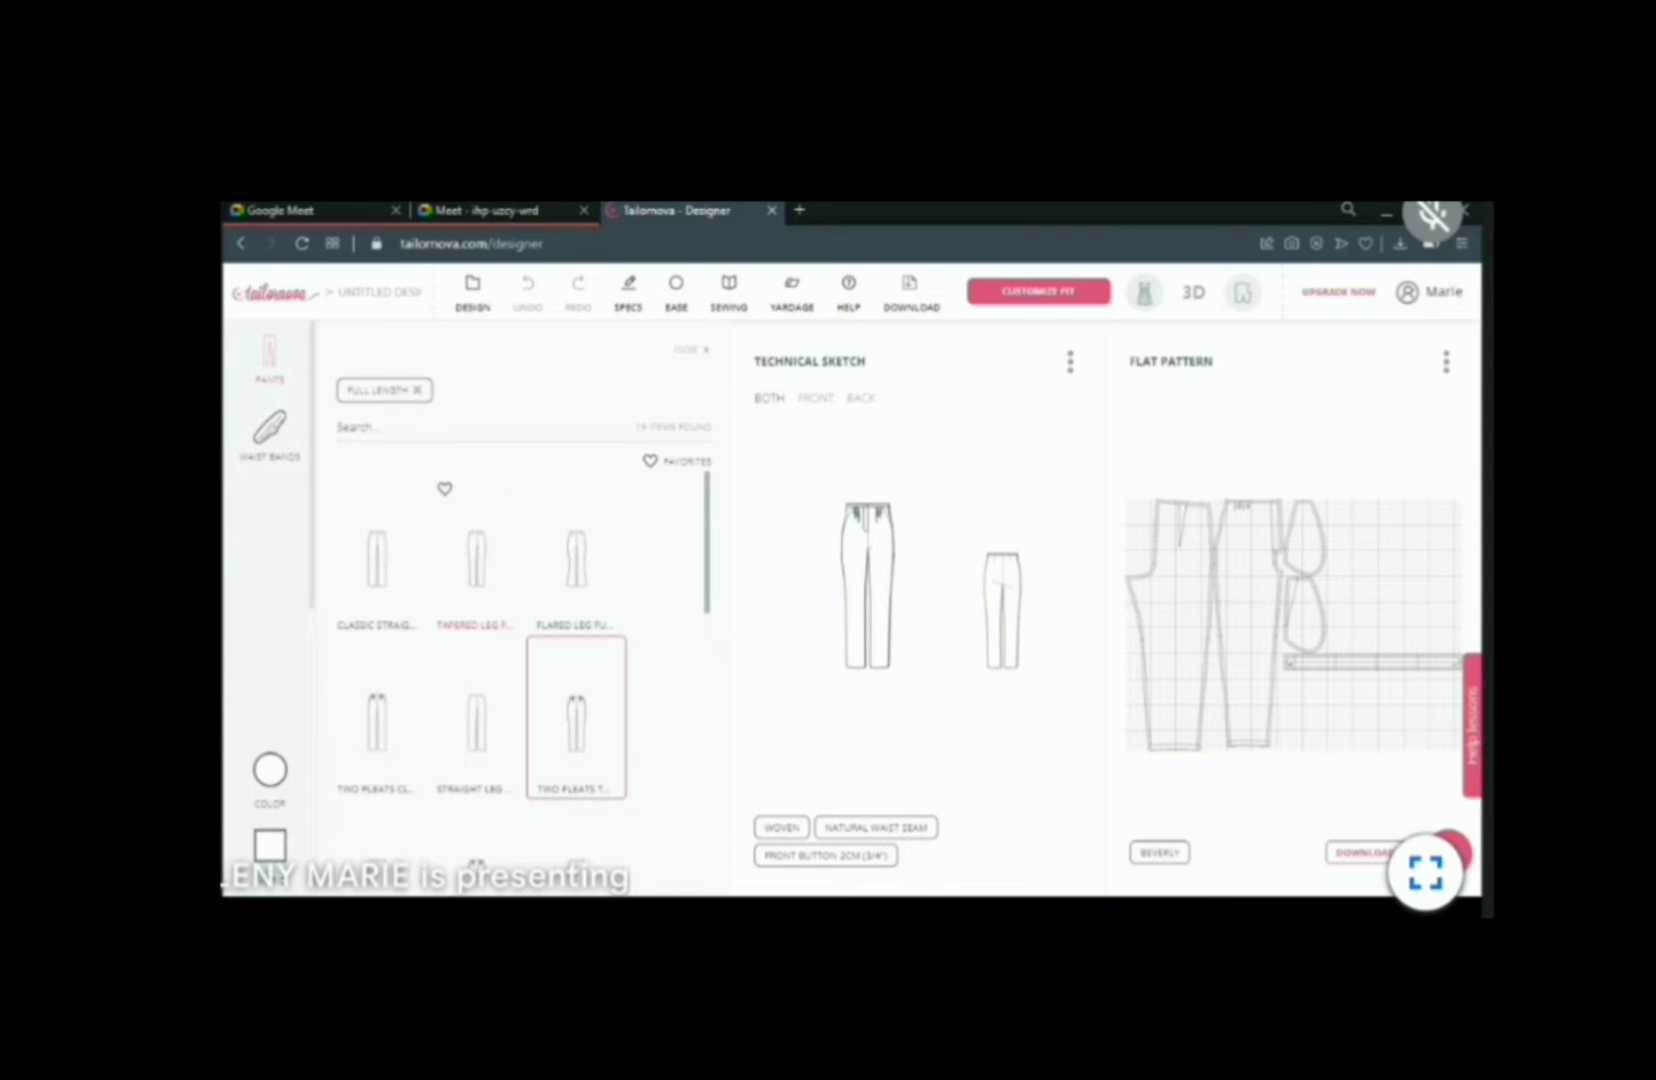
{"action": "left_click", "coordinate": [480, 604]}
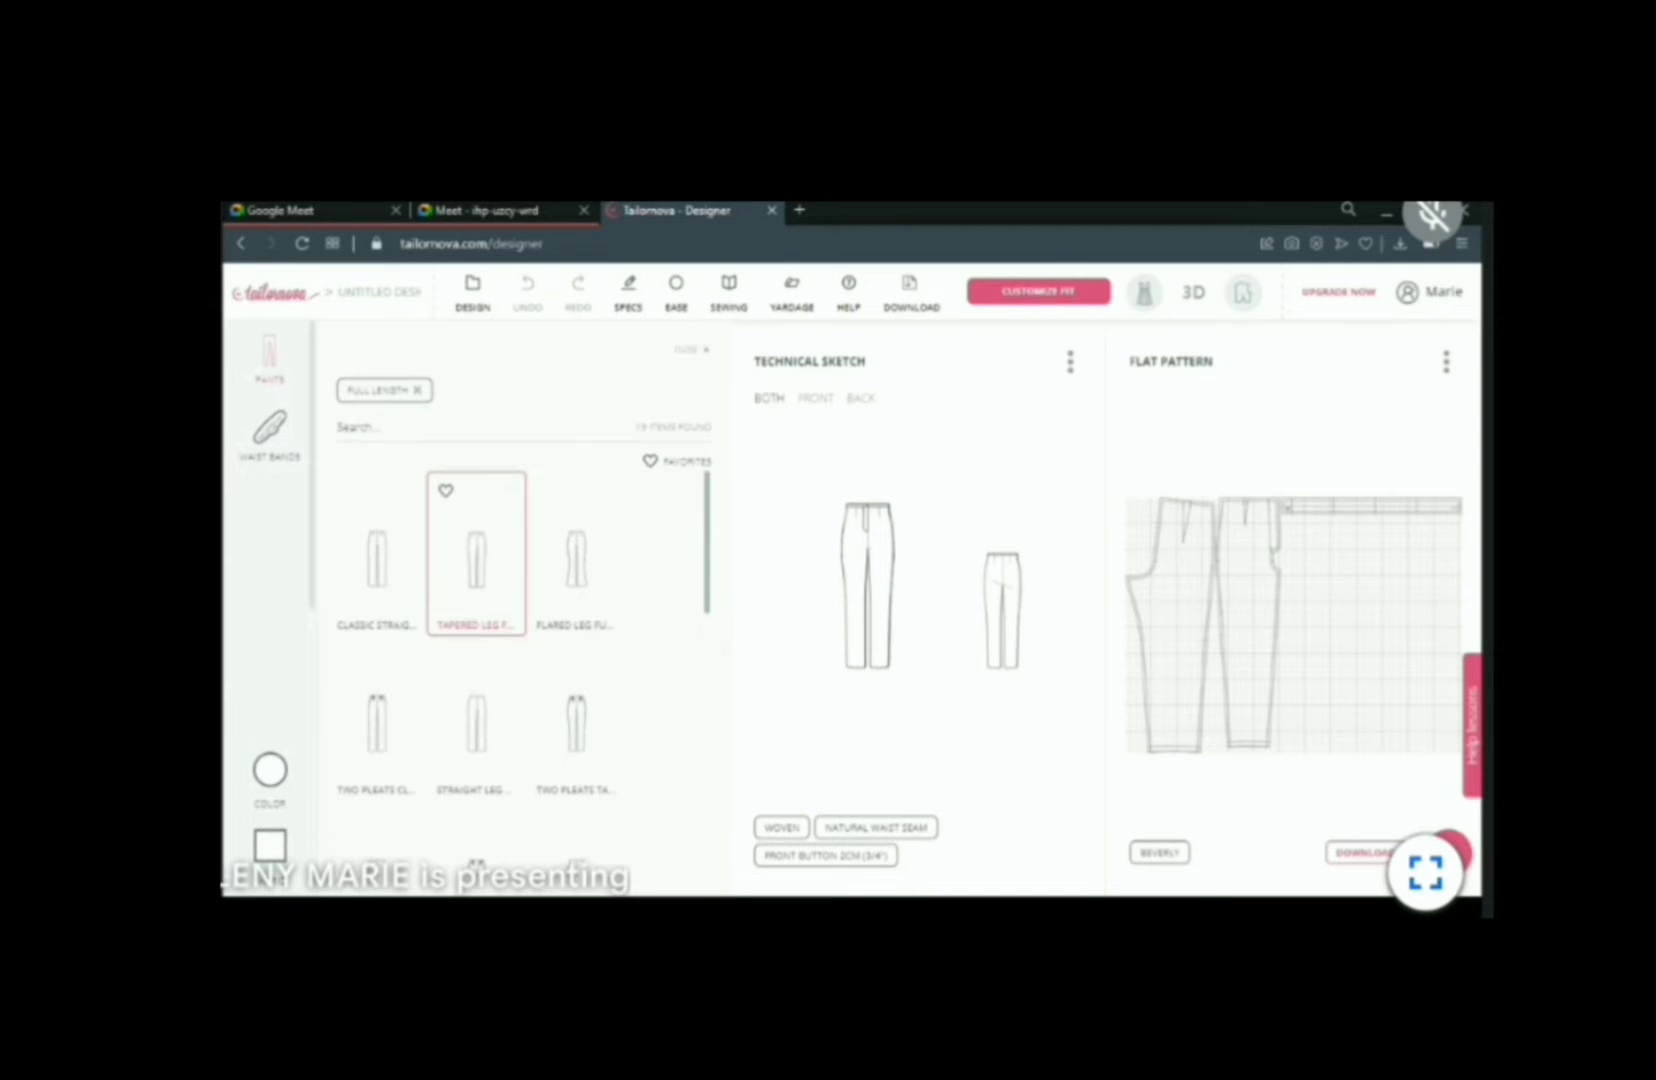
{"action": "left_click", "coordinate": [581, 752]}
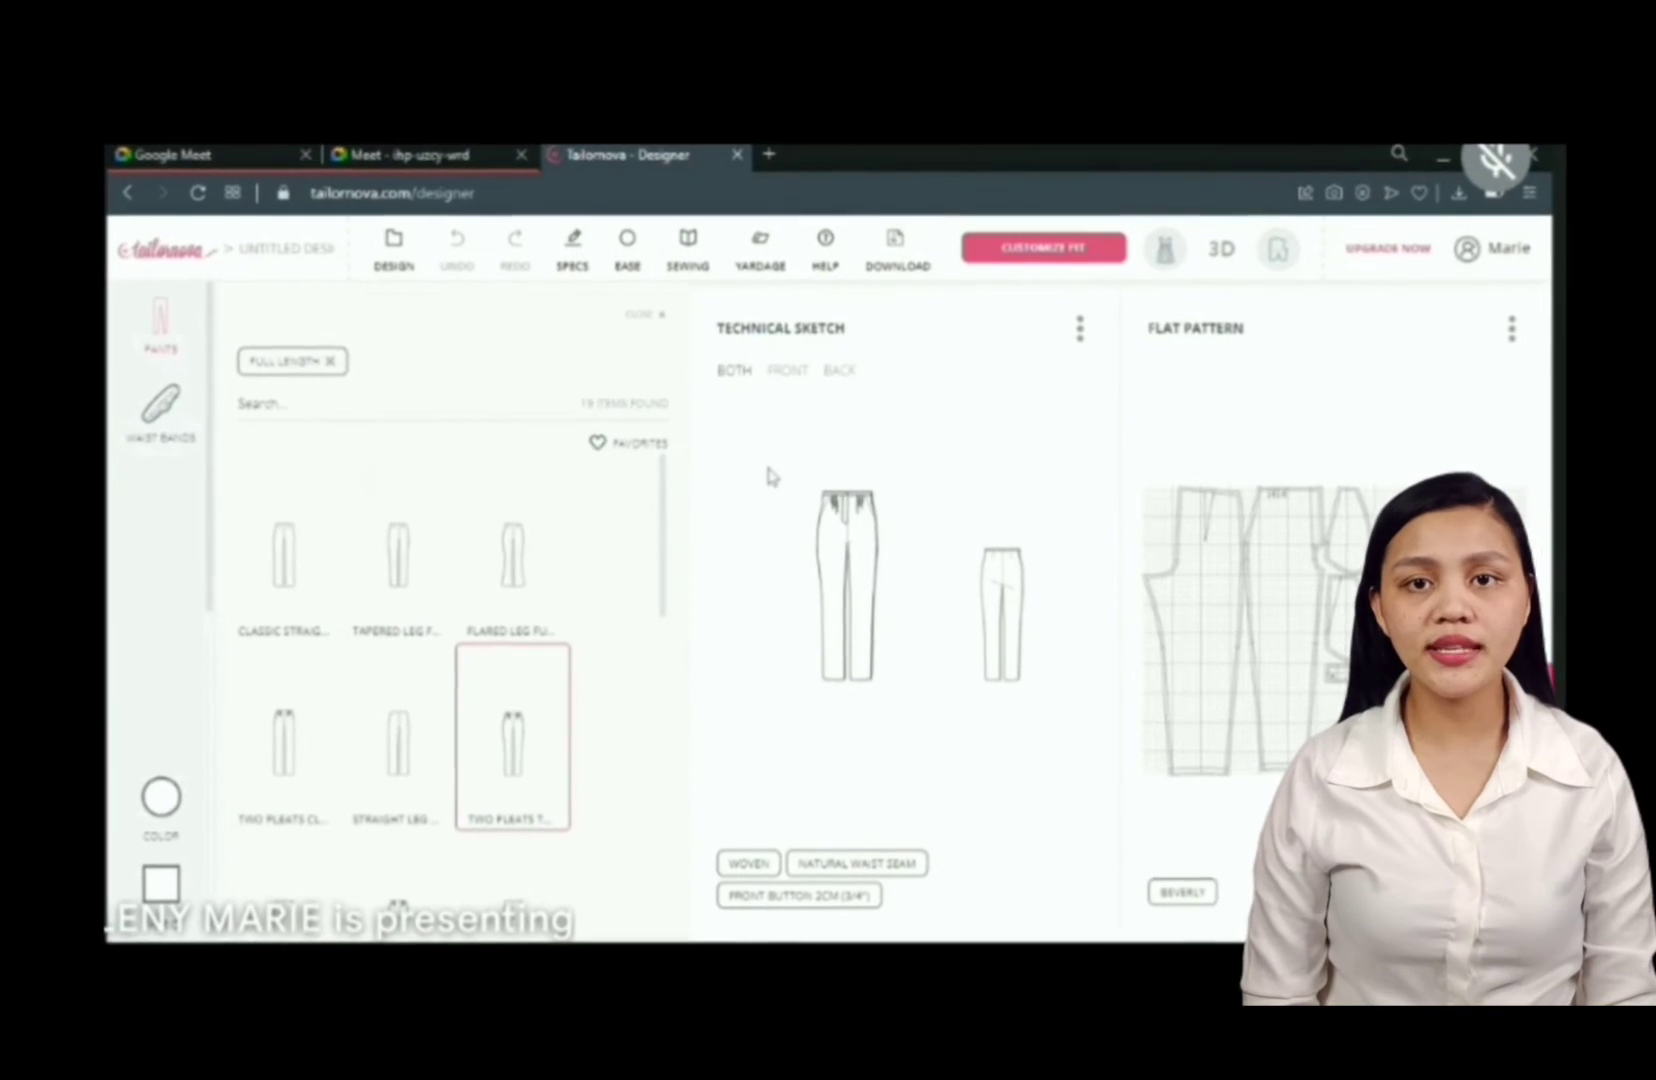
- Switch the technical sketch between front, back and both views to inspect it
{"action": "left_click", "coordinate": [775, 360]}
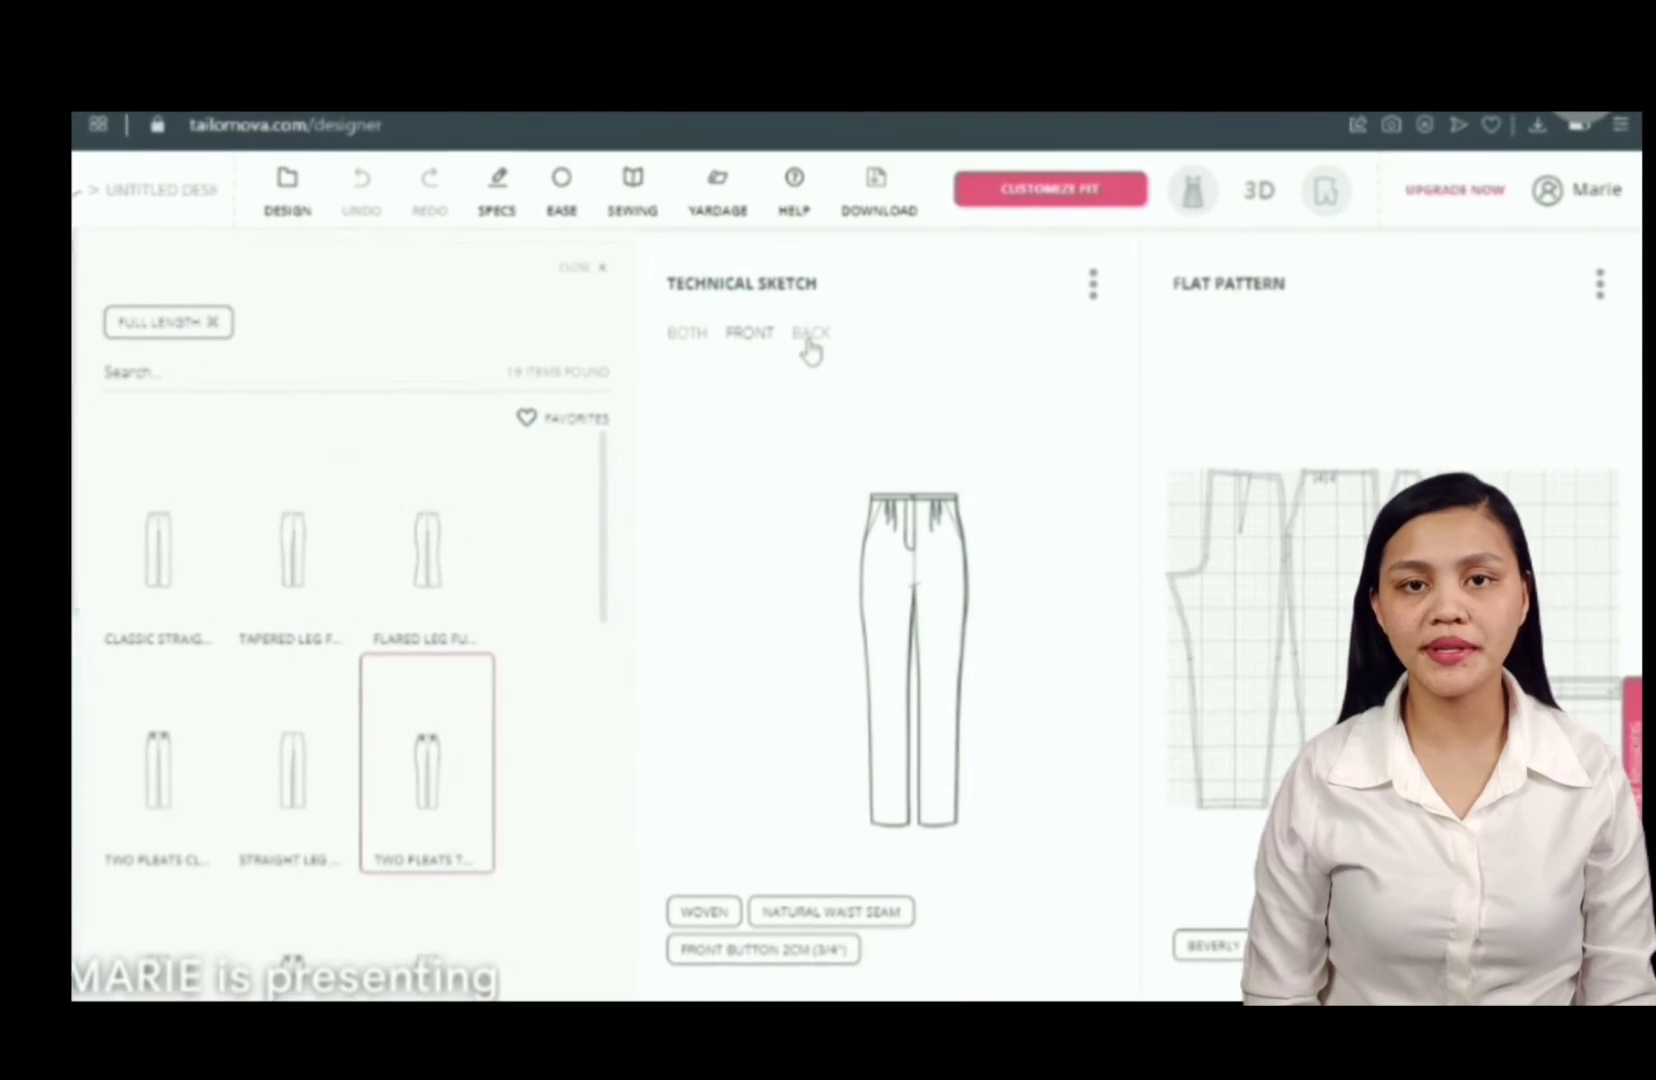
{"action": "left_click", "coordinate": [806, 338]}
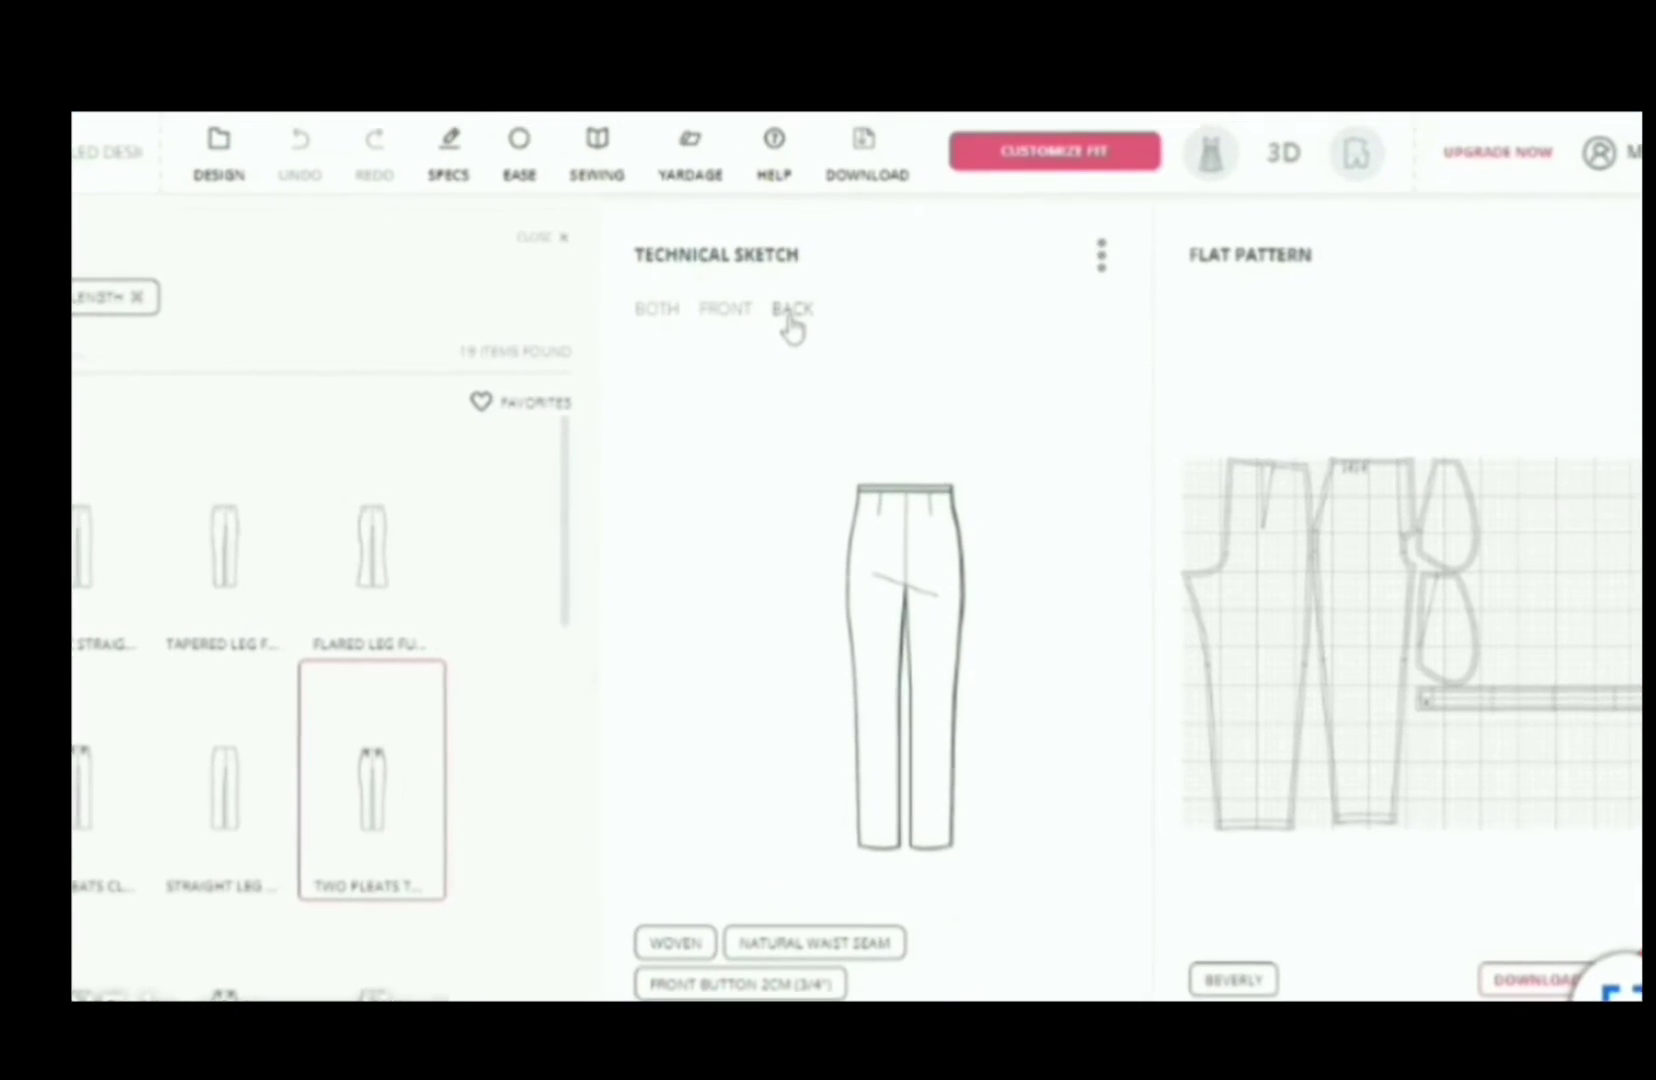
{"action": "left_click", "coordinate": [655, 302]}
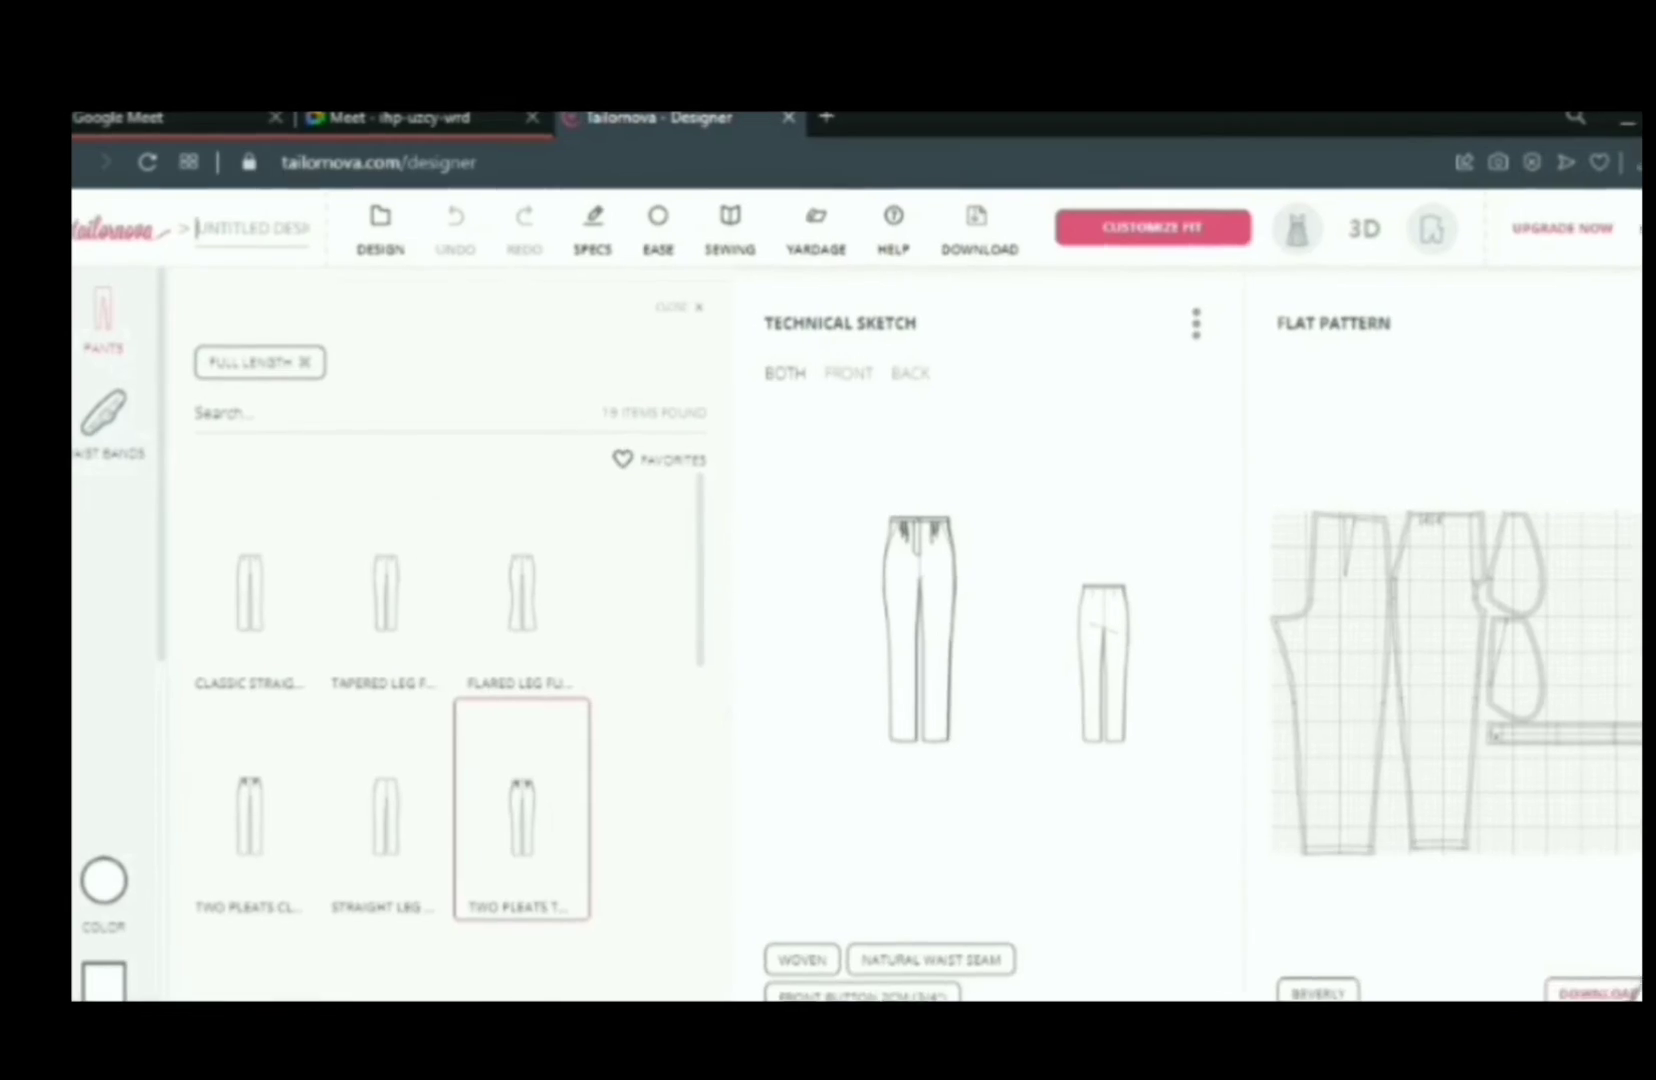
- Name the design BEVERLY PANTS and save it
{"action": "type", "text": "BEVERLY"}
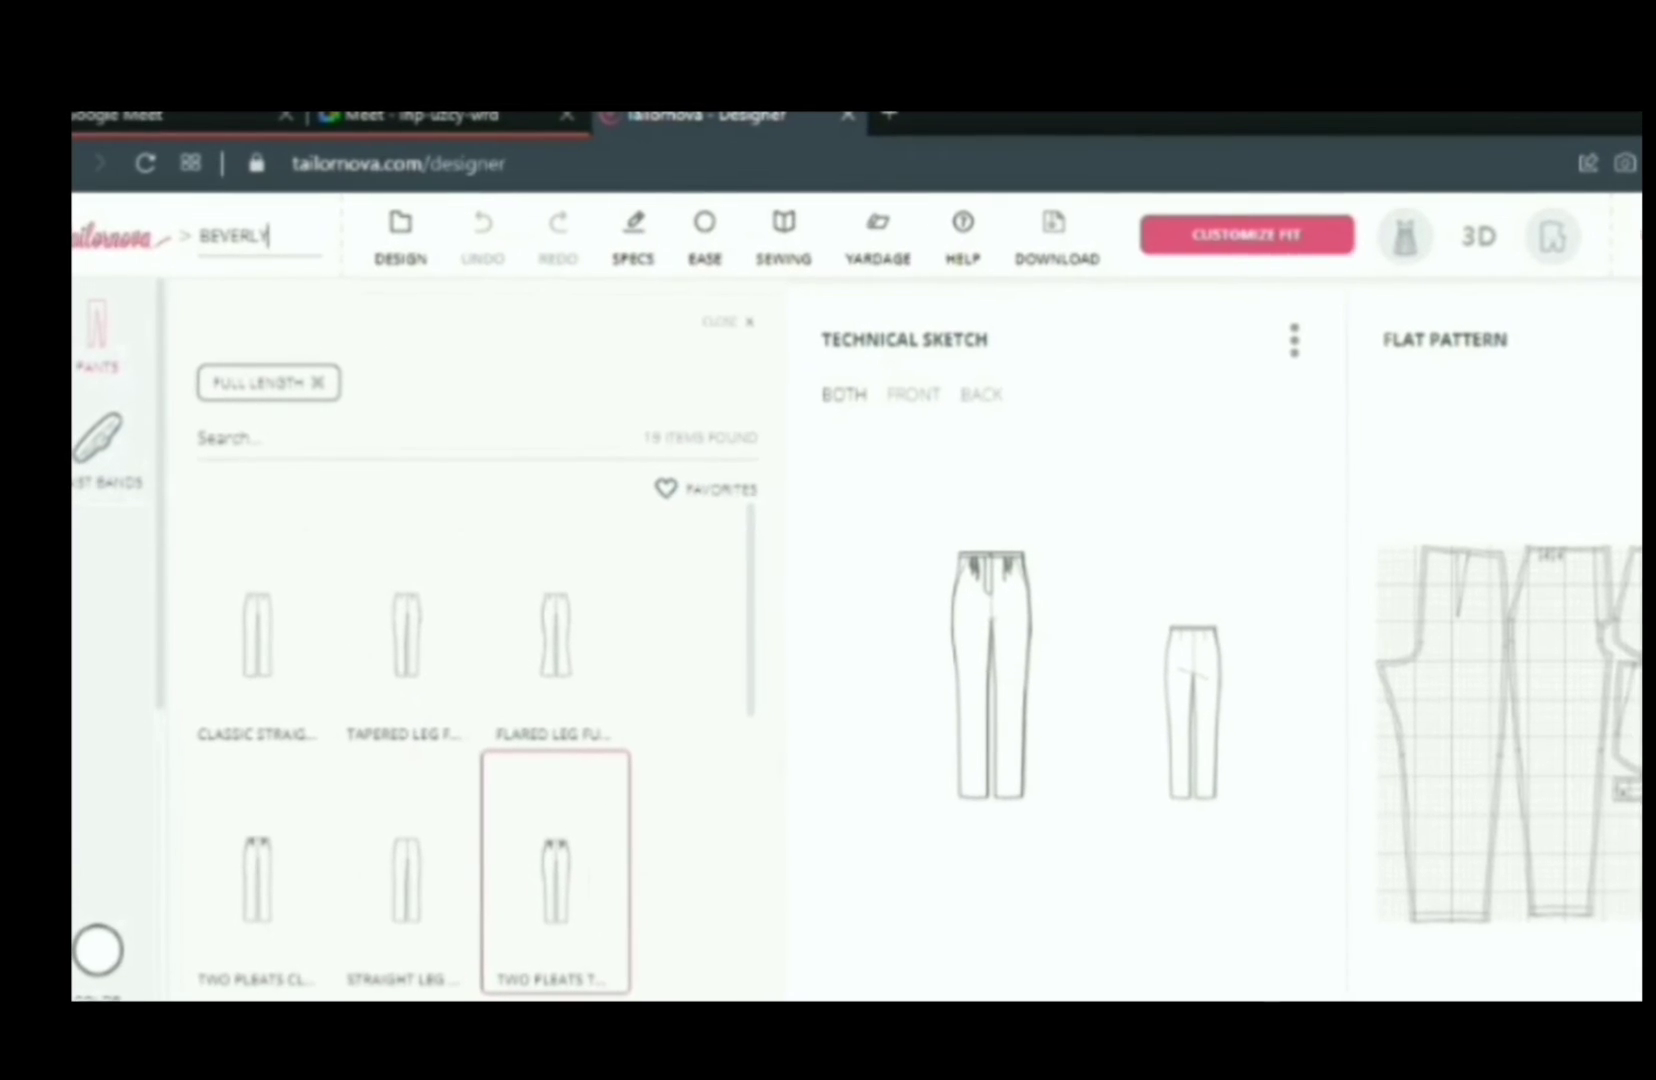
{"action": "type", "text": " PANTS"}
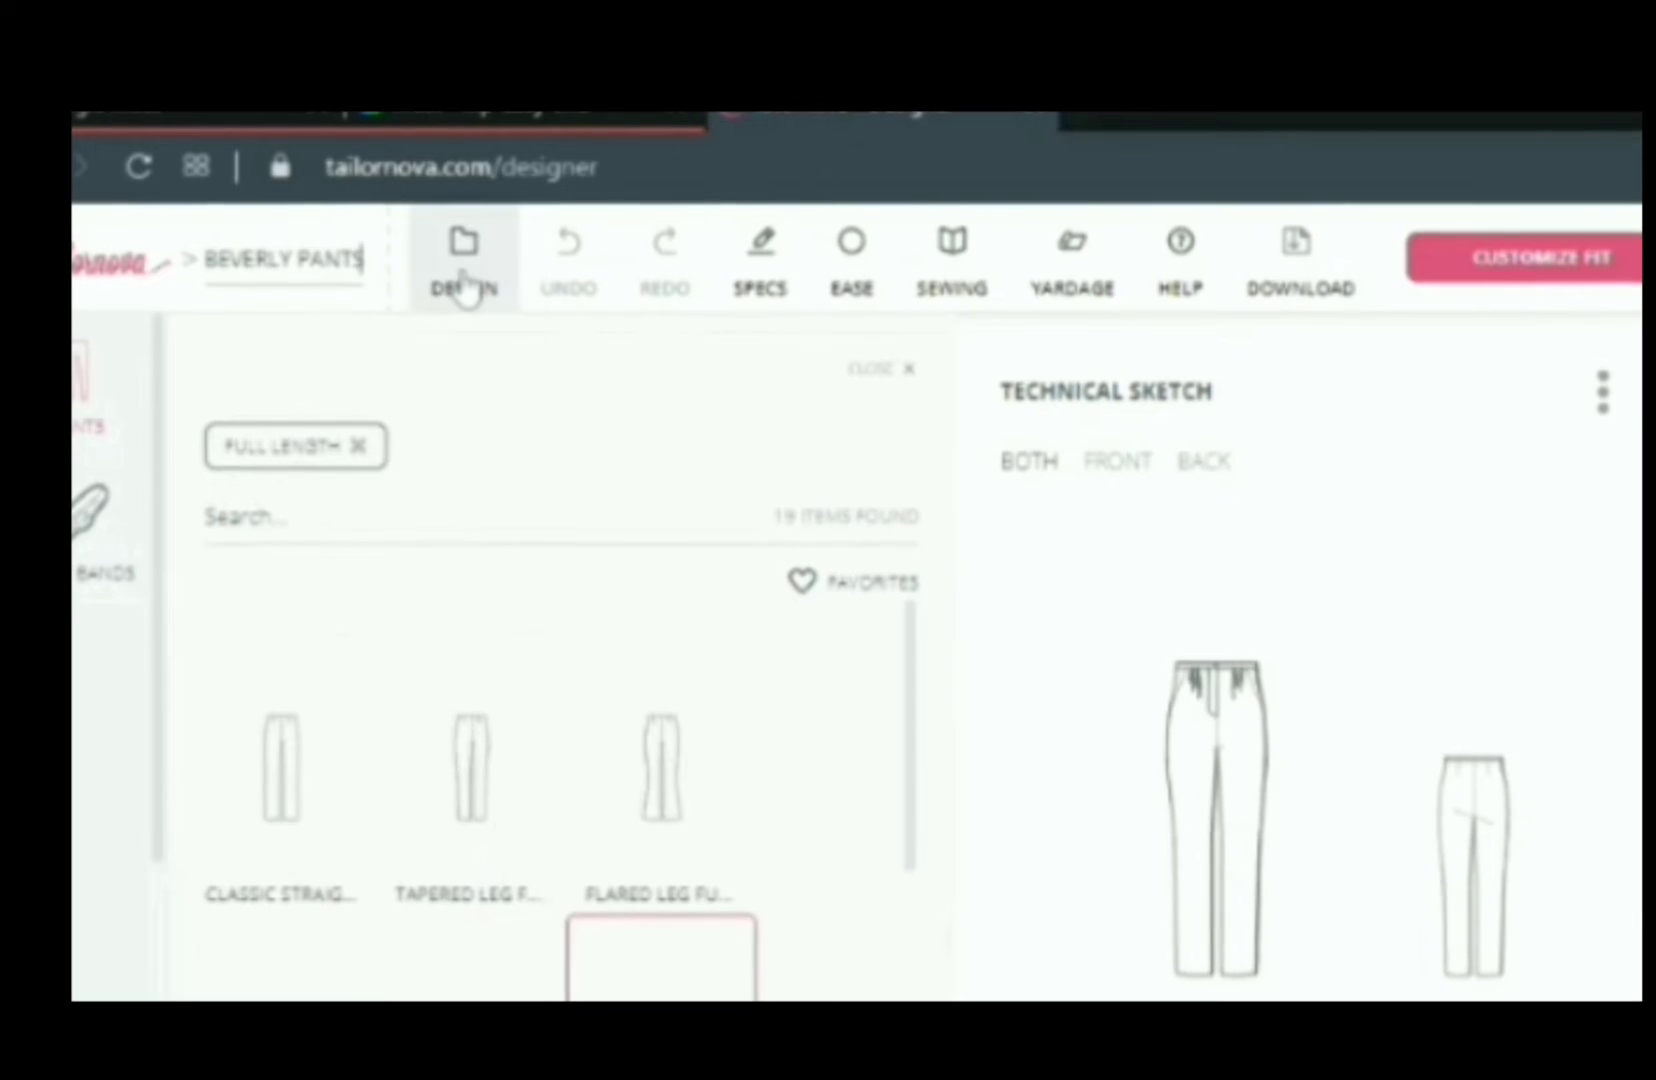
{"action": "left_click", "coordinate": [465, 287]}
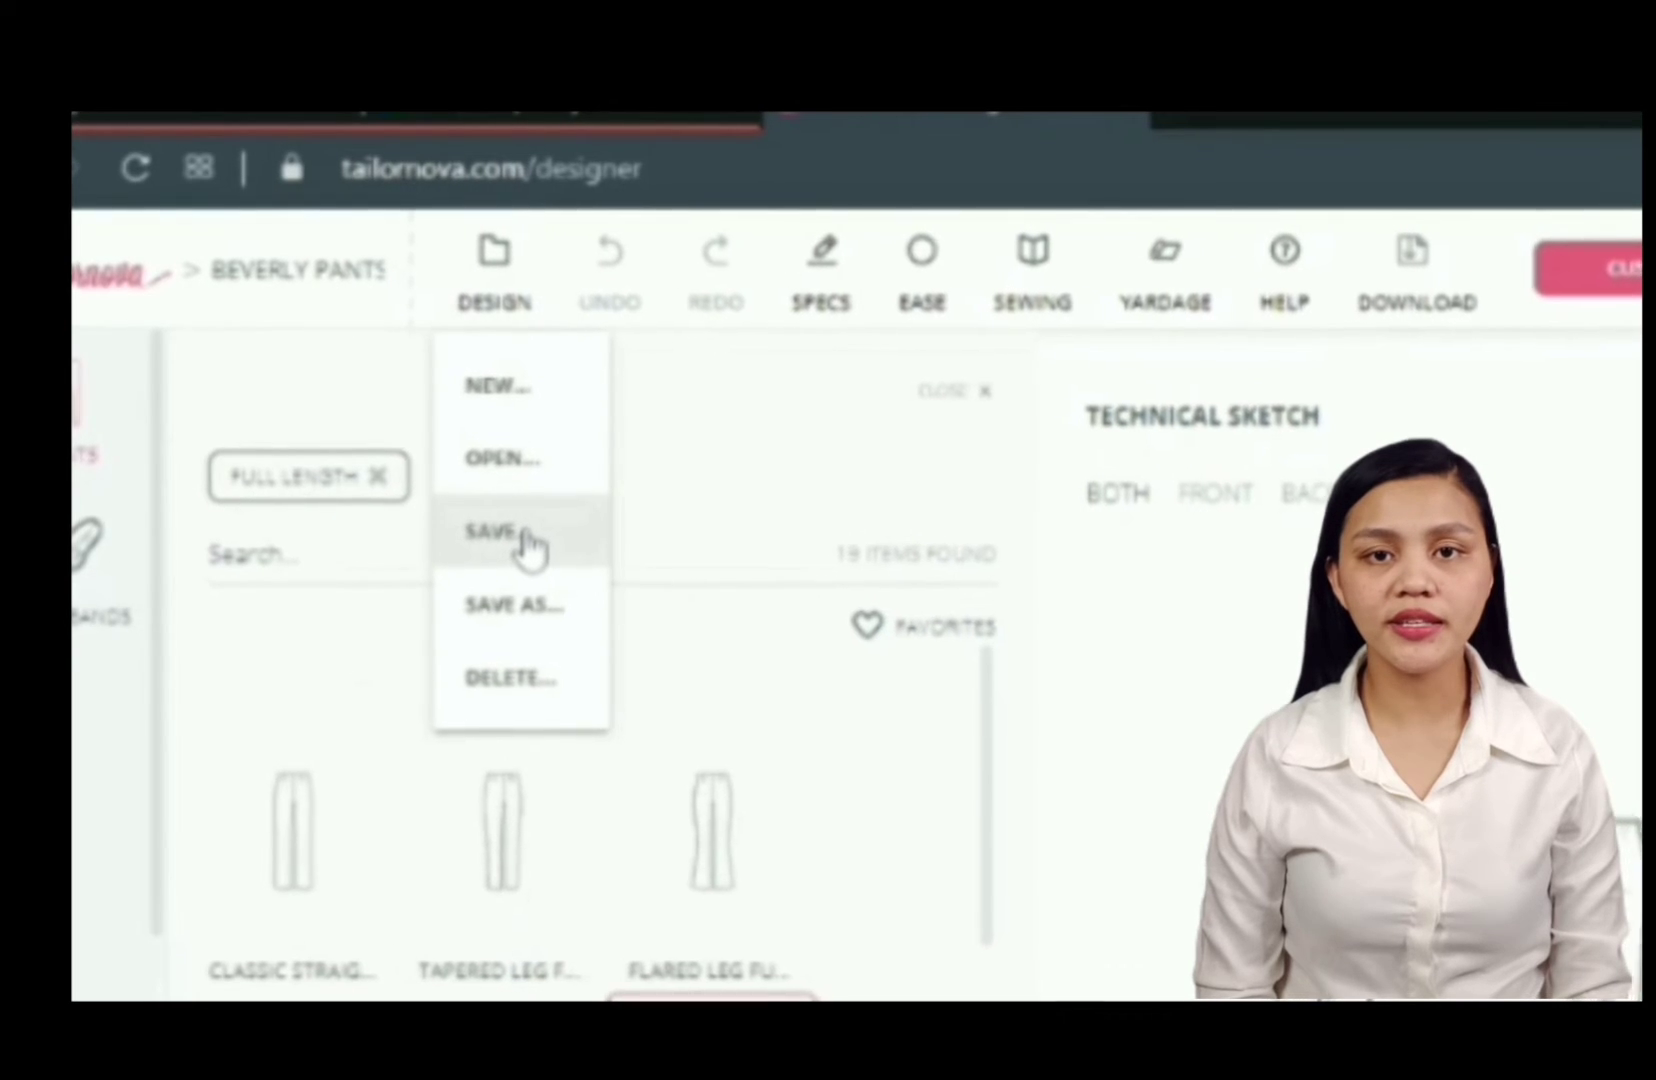
{"action": "left_click", "coordinate": [543, 555]}
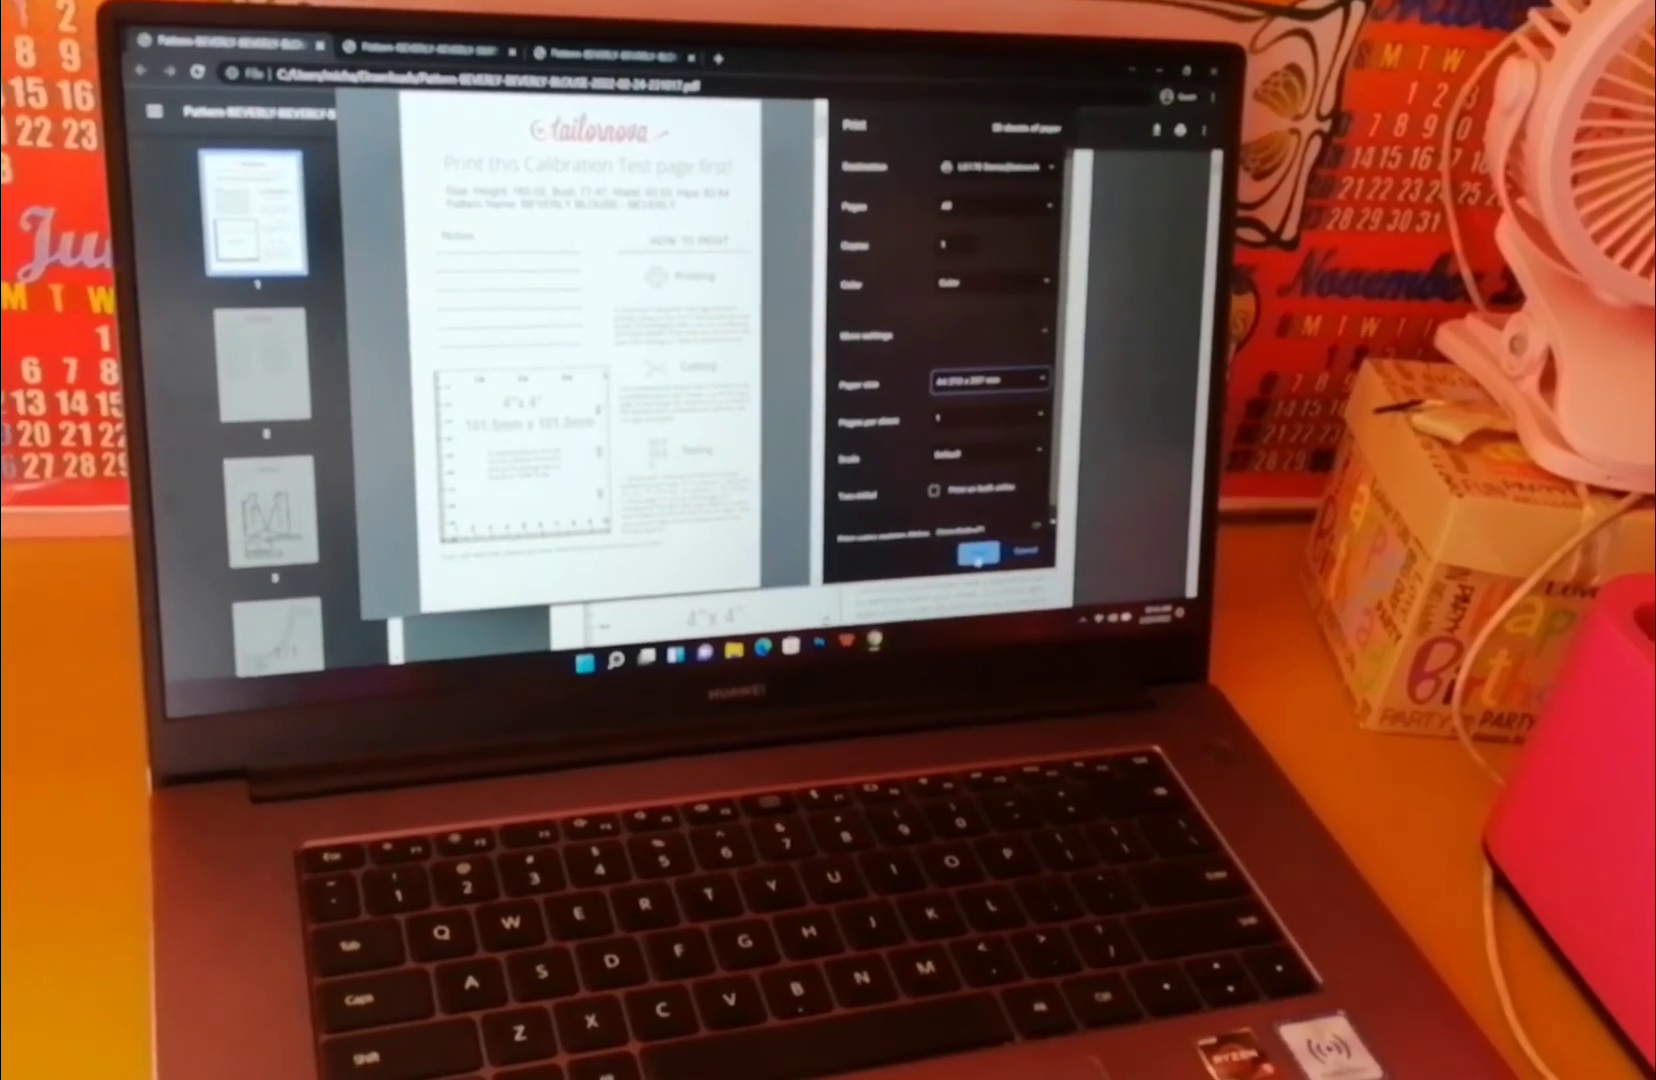
- Print the downloaded pattern PDF
{"action": "left_click", "coordinate": [978, 557]}
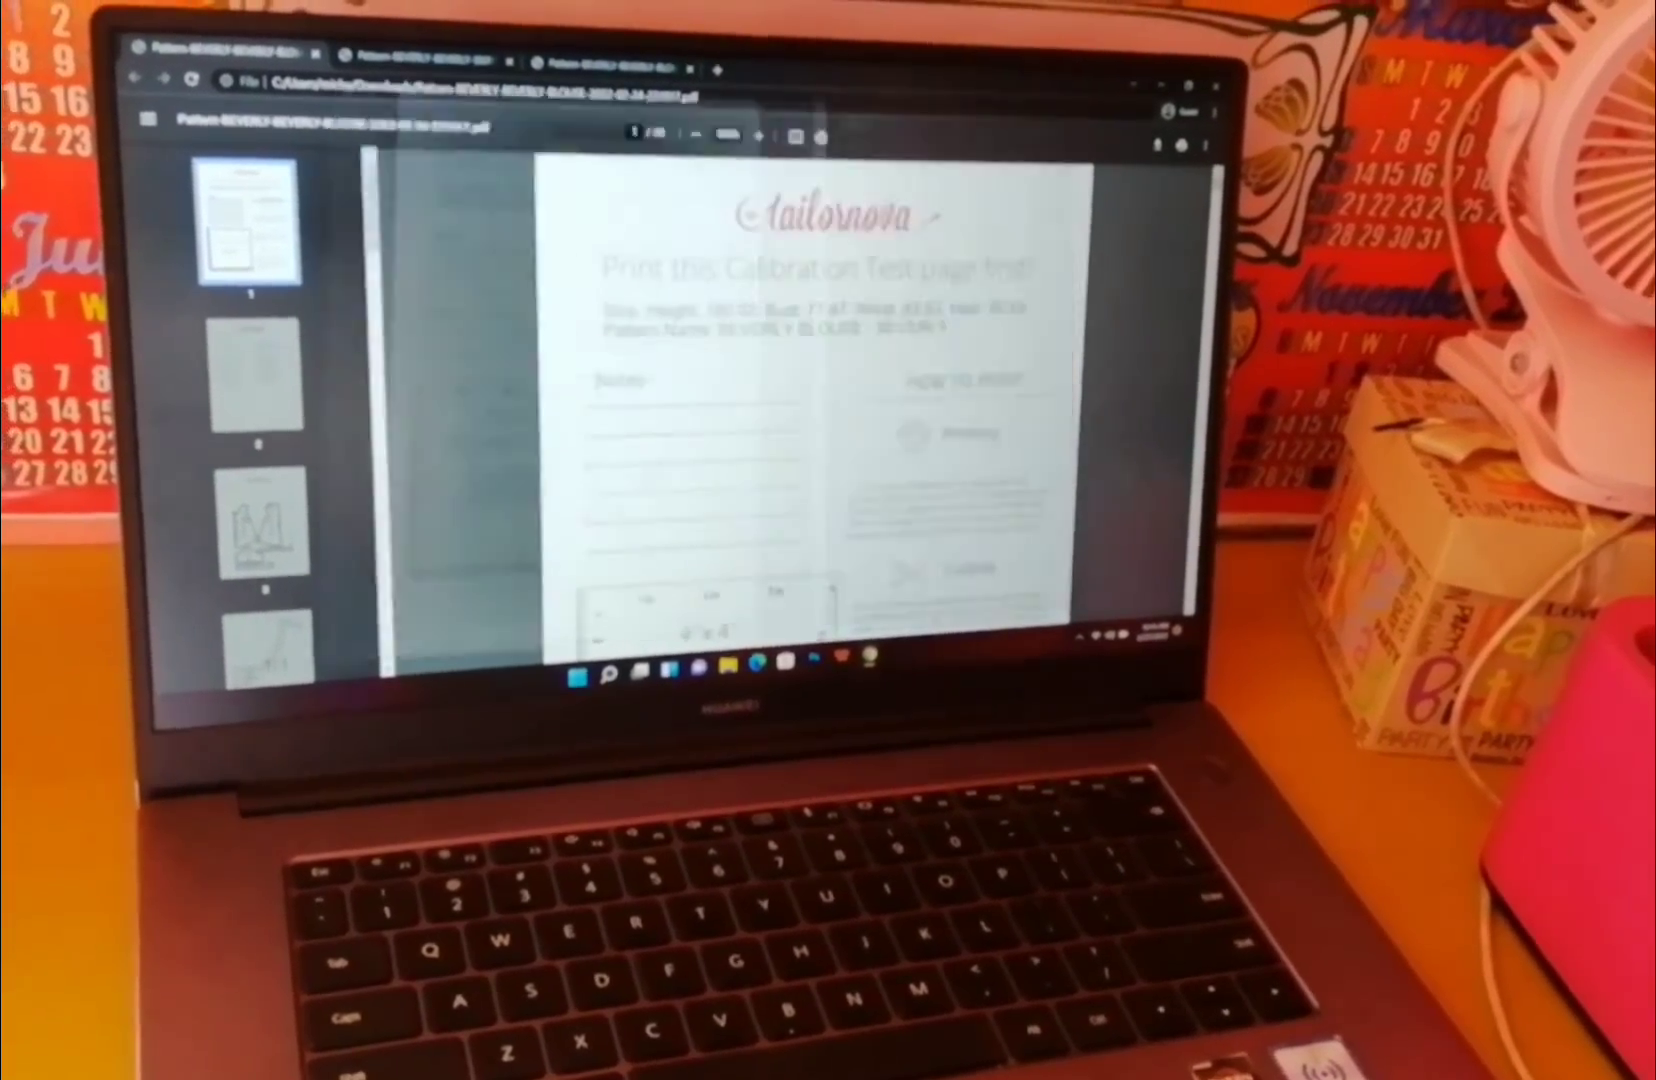